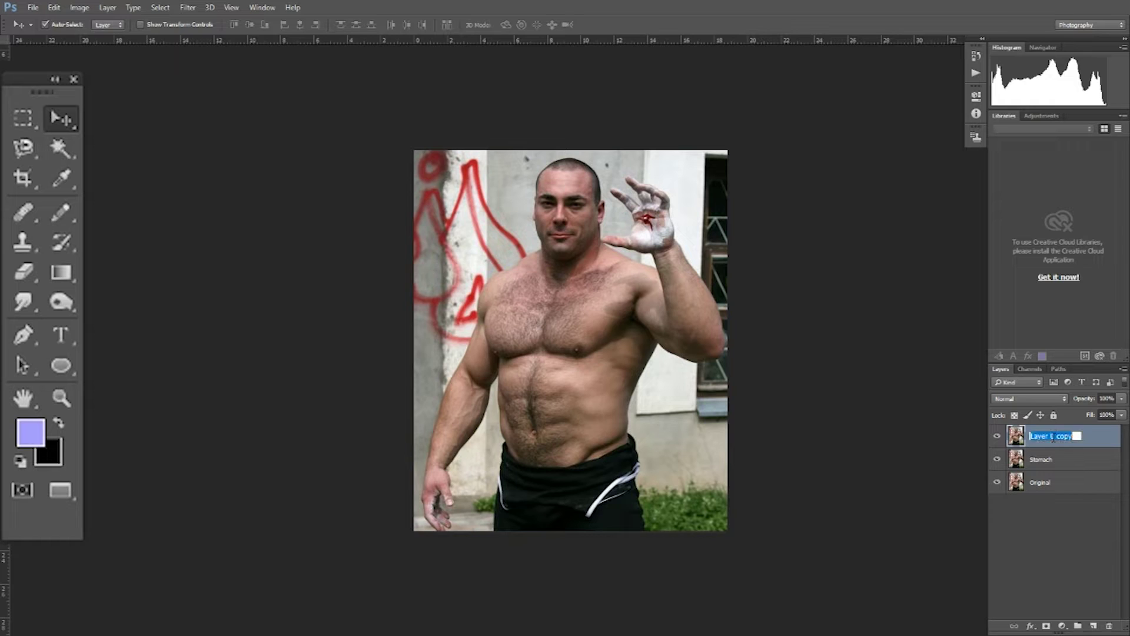
Name the top layer Face and color-code the layers: Original yellow, Stomach green and Face violet.
{"action": "right_click", "coordinate": [1017, 482]}
{"action": "left_click", "coordinate": [1013, 414]}
{"action": "right_click", "coordinate": [1042, 462]}
{"action": "left_click", "coordinate": [1042, 462]}
{"action": "right_click", "coordinate": [1017, 459]}
{"action": "left_click", "coordinate": [1001, 412]}
{"action": "left_click", "coordinate": [1036, 437]}
{"action": "right_click", "coordinate": [1017, 436]}
{"action": "left_click", "coordinate": [1001, 413]}
{"action": "left_click", "coordinate": [1031, 519]}
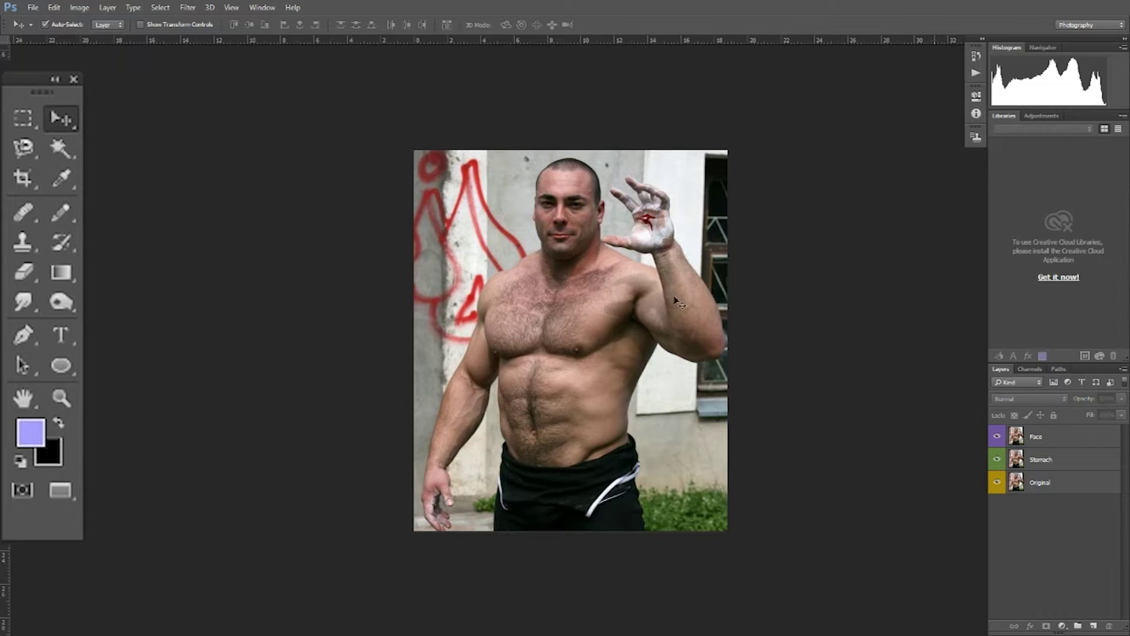
Clone the man's face onto a new layer with the Clone Stamp, keeping the Face, Stomach and Original layers hidden.
{"action": "key", "text": "ctrl+shift+alt+n"}
{"action": "key", "text": "s"}
{"action": "left_click_drag", "start_coordinate": [998, 461], "coordinate": [998, 511]}
{"action": "mouse_move", "coordinate": [537, 271]}
{"action": "left_mouse_down"}
{"action": "mouse_move", "coordinate": [545, 249]}
{"action": "mouse_move", "coordinate": [552, 295]}
{"action": "mouse_move", "coordinate": [525, 263]}
{"action": "left_mouse_up"}
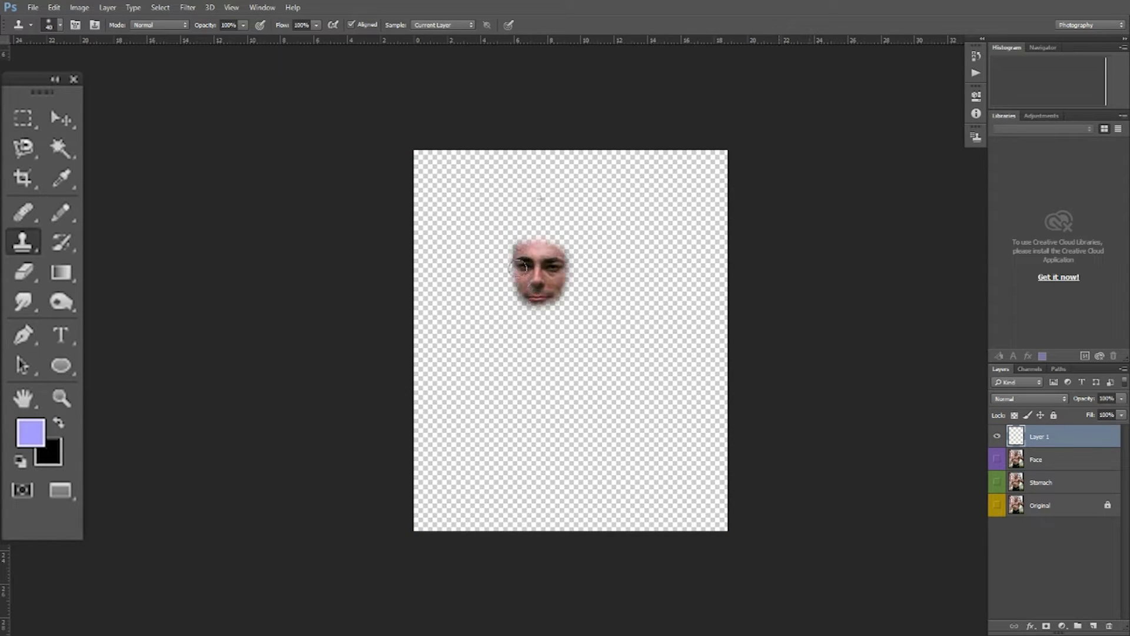
{"action": "mouse_move", "coordinate": [563, 299]}
{"action": "left_mouse_down"}
{"action": "mouse_move", "coordinate": [573, 257]}
{"action": "mouse_move", "coordinate": [547, 233]}
{"action": "left_mouse_up"}
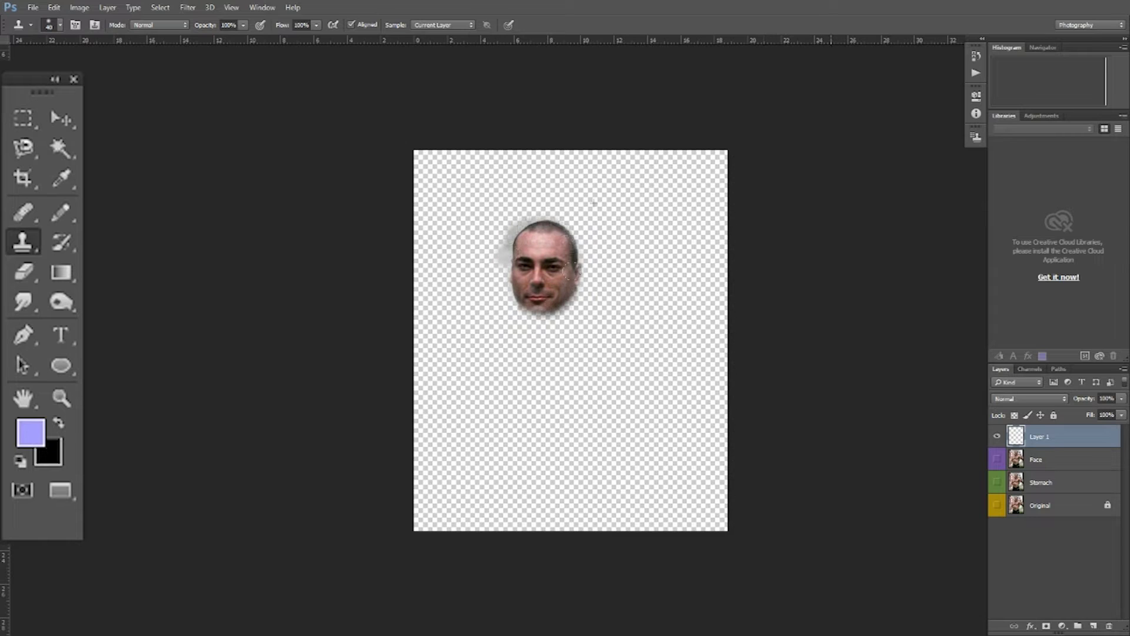
Erase the hair, ear and background around the cloned face with a soft 45 px eraser.
{"action": "key", "text": "e"}
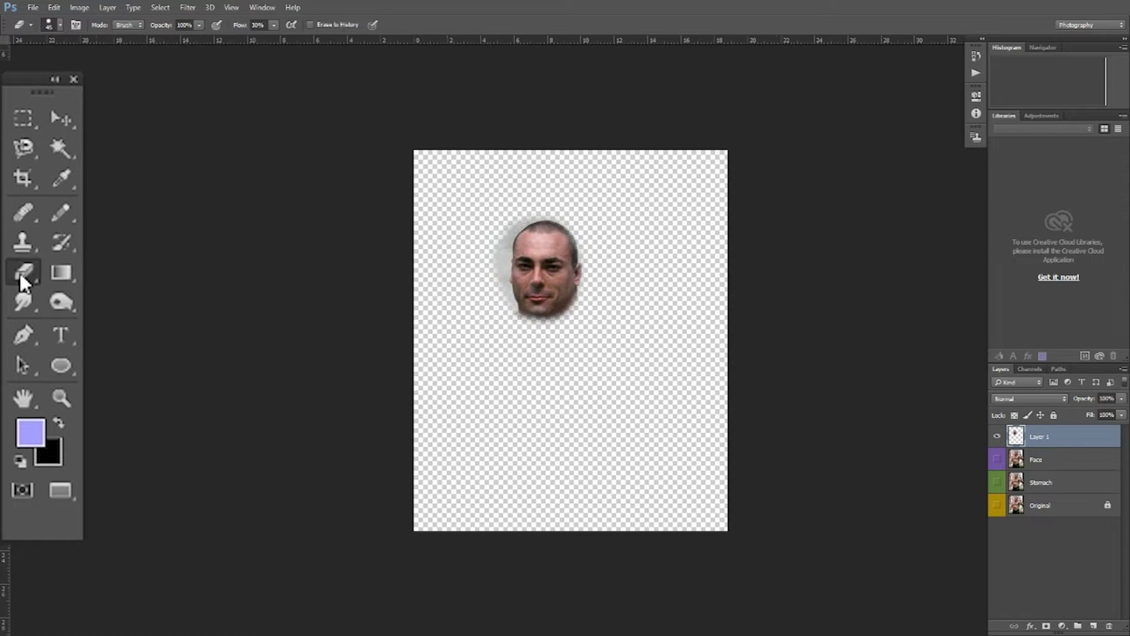
{"action": "left_click_drag", "start_coordinate": [564, 222], "coordinate": [569, 226]}
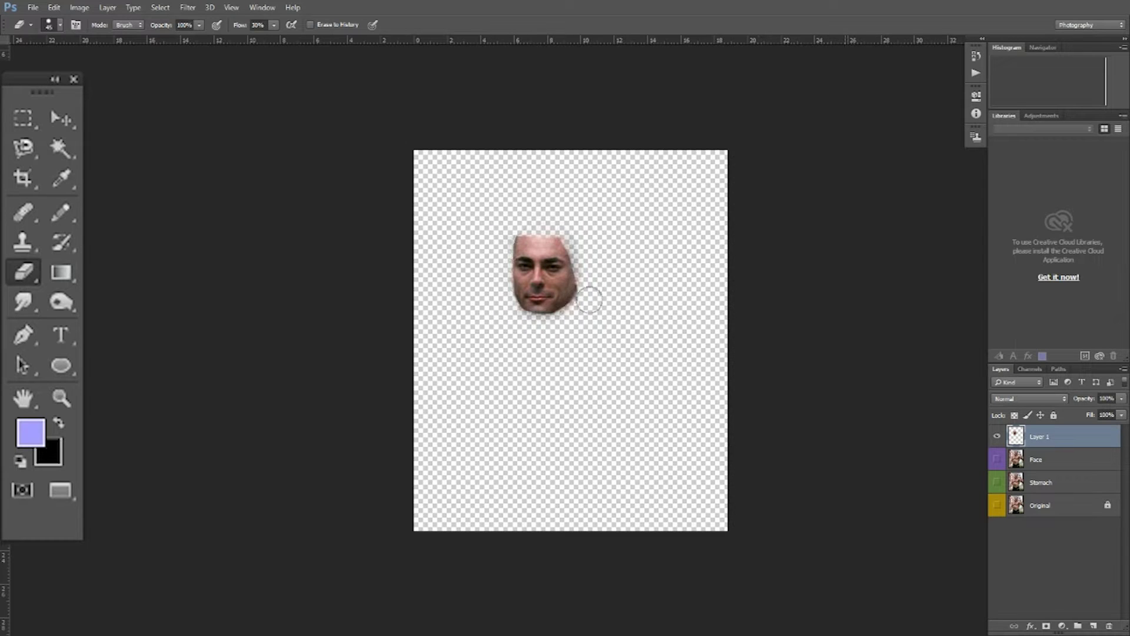
{"action": "left_click", "coordinate": [50, 31]}
{"action": "left_click", "coordinate": [56, 69]}
{"action": "left_click", "coordinate": [600, 252]}
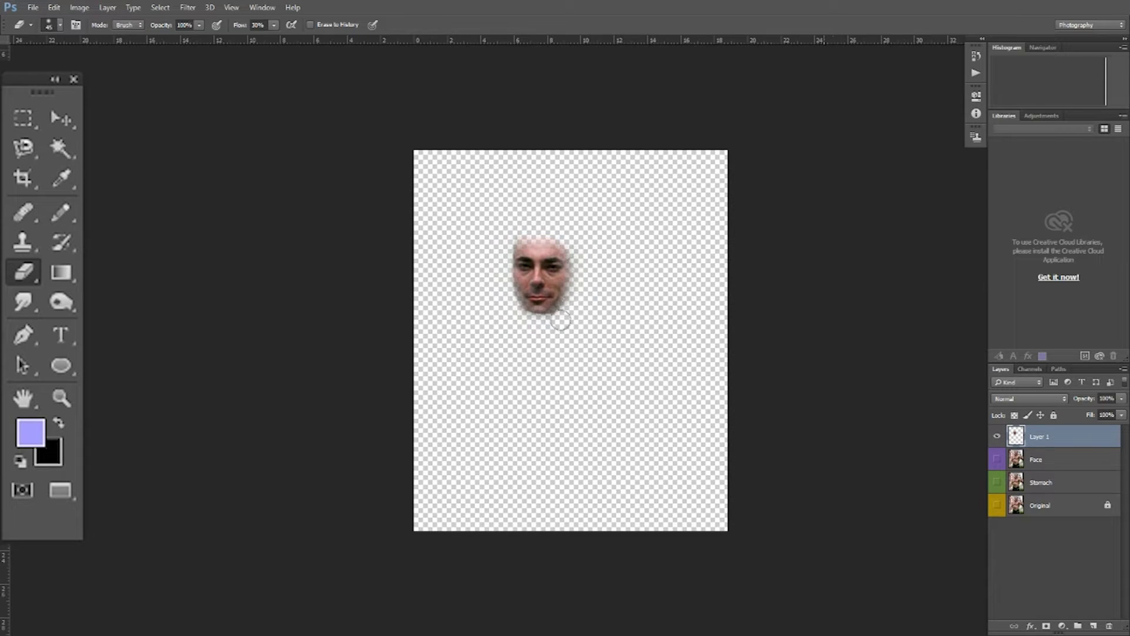
Show the Face layer and enlarge and position the cloned face so it covers the man's torso.
{"action": "key", "text": "v"}
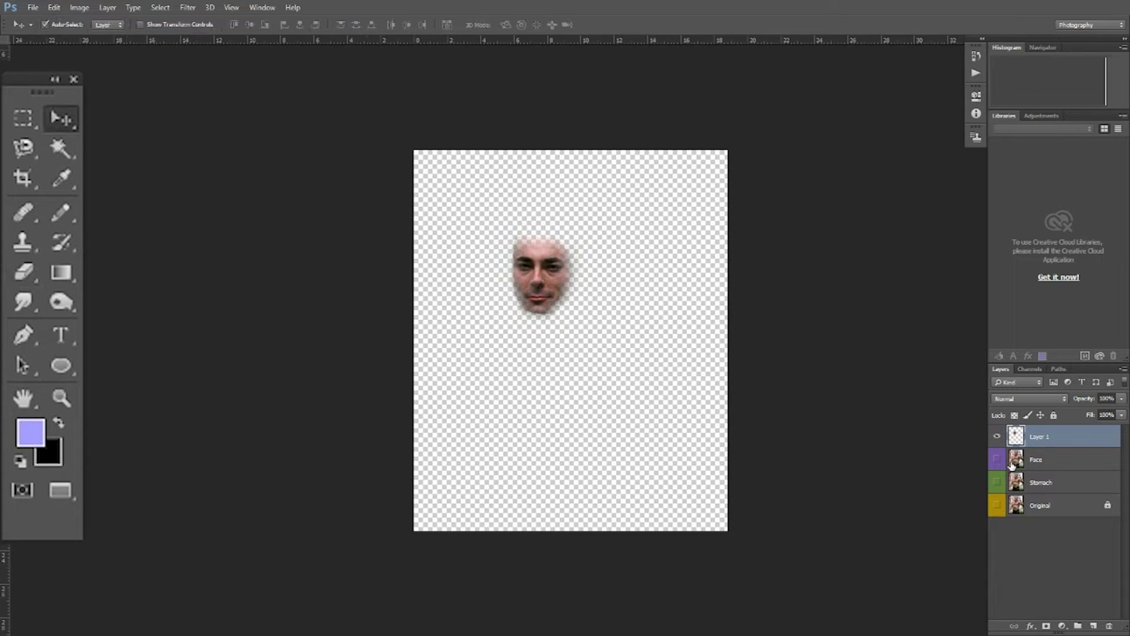
{"action": "left_click", "coordinate": [997, 459]}
{"action": "key", "text": "ctrl+t"}
{"action": "left_click_drag", "start_coordinate": [554, 260], "coordinate": [559, 356]}
{"action": "key", "text": "Return"}
{"action": "key", "text": "ctrl+t"}
{"action": "left_click_drag", "start_coordinate": [600, 303], "coordinate": [617, 284]}
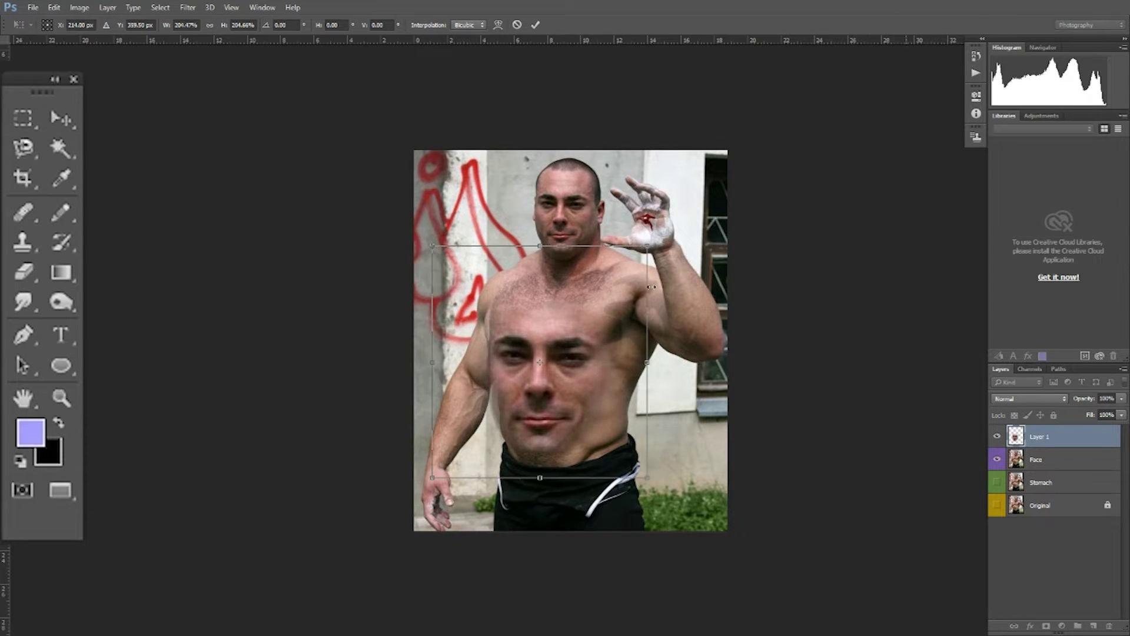
{"action": "left_click_drag", "start_coordinate": [649, 247], "coordinate": [683, 217]}
{"action": "mouse_move", "coordinate": [604, 345]}
{"action": "left_mouse_down"}
{"action": "mouse_move", "coordinate": [603, 322]}
{"action": "mouse_move", "coordinate": [612, 334]}
{"action": "left_mouse_up"}
{"action": "key", "text": "Return"}
Nudge the enlarged face on the torso and slightly widen and rotate it with Free Transform.
{"action": "key", "text": "e"}
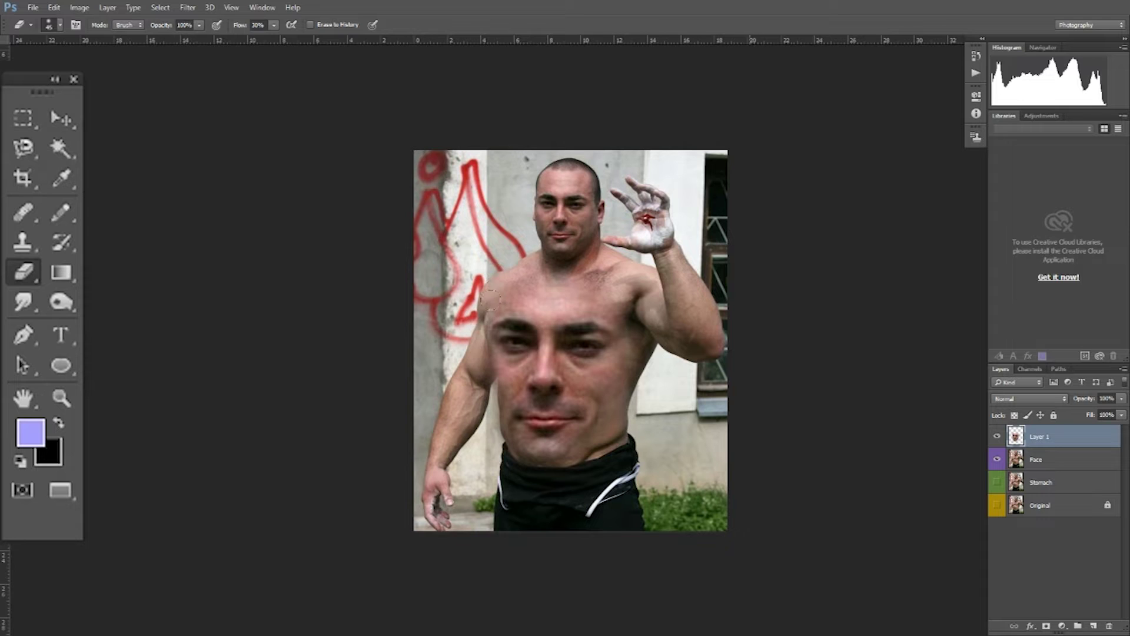
{"action": "key", "text": "v"}
{"action": "left_click_drag", "start_coordinate": [559, 327], "coordinate": [560, 328]}
{"action": "key", "text": "ctrl+t"}
{"action": "left_click_drag", "start_coordinate": [422, 216], "coordinate": [420, 215]}
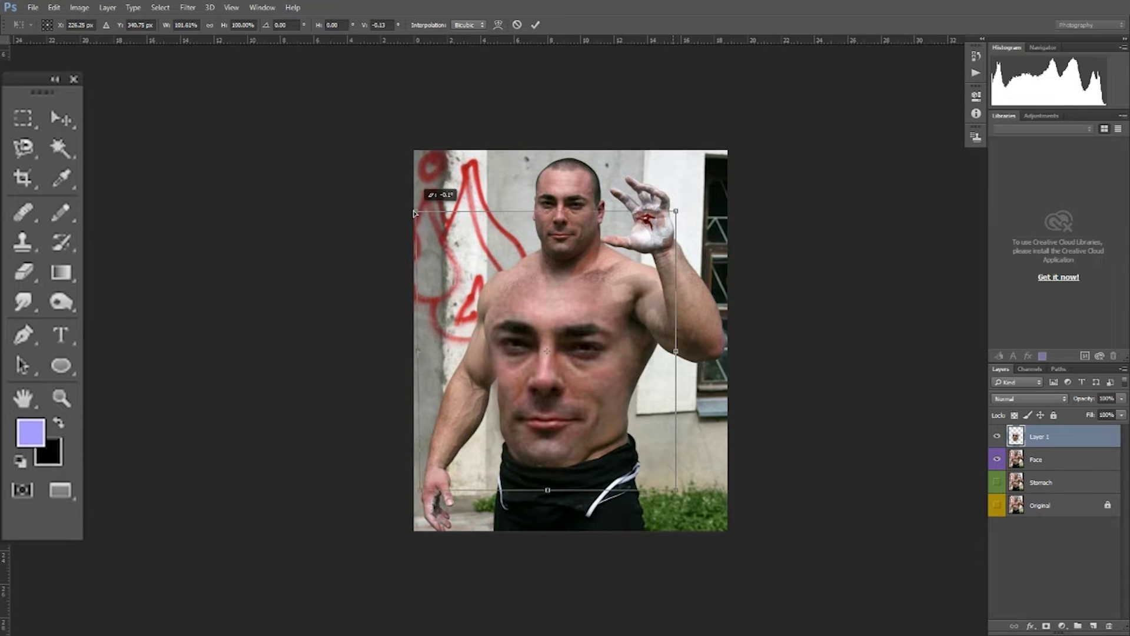
{"action": "key", "text": "Return"}
Add a black-filled layer between Layer 1 and the Face layer, and reselect Layer 1.
{"action": "left_click", "coordinate": [1046, 460]}
{"action": "left_click", "coordinate": [1094, 625]}
{"action": "key", "text": "ctrl+BackSpace"}
{"action": "key", "text": "e"}
{"action": "key", "text": "v"}
{"action": "left_click", "coordinate": [1039, 438]}
Erase the leftover background residue around the enlarged face against the black backdrop.
{"action": "key", "text": "e"}
{"action": "left_click_drag", "start_coordinate": [449, 366], "coordinate": [469, 320]}
{"action": "left_click_drag", "start_coordinate": [474, 434], "coordinate": [505, 472]}
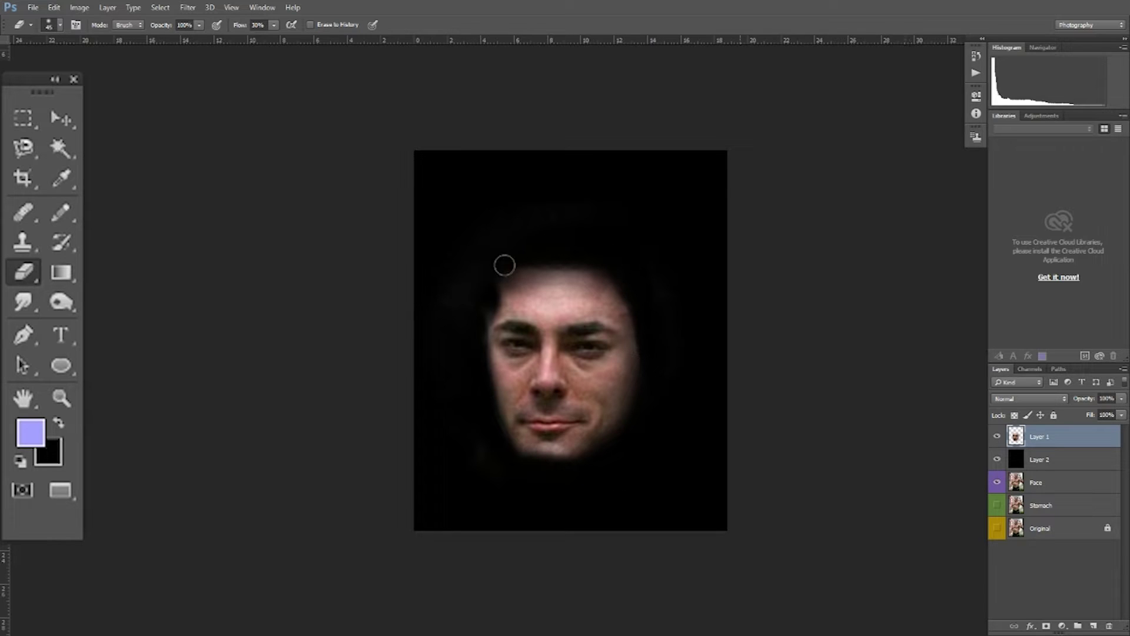
{"action": "left_click", "coordinate": [60, 25]}
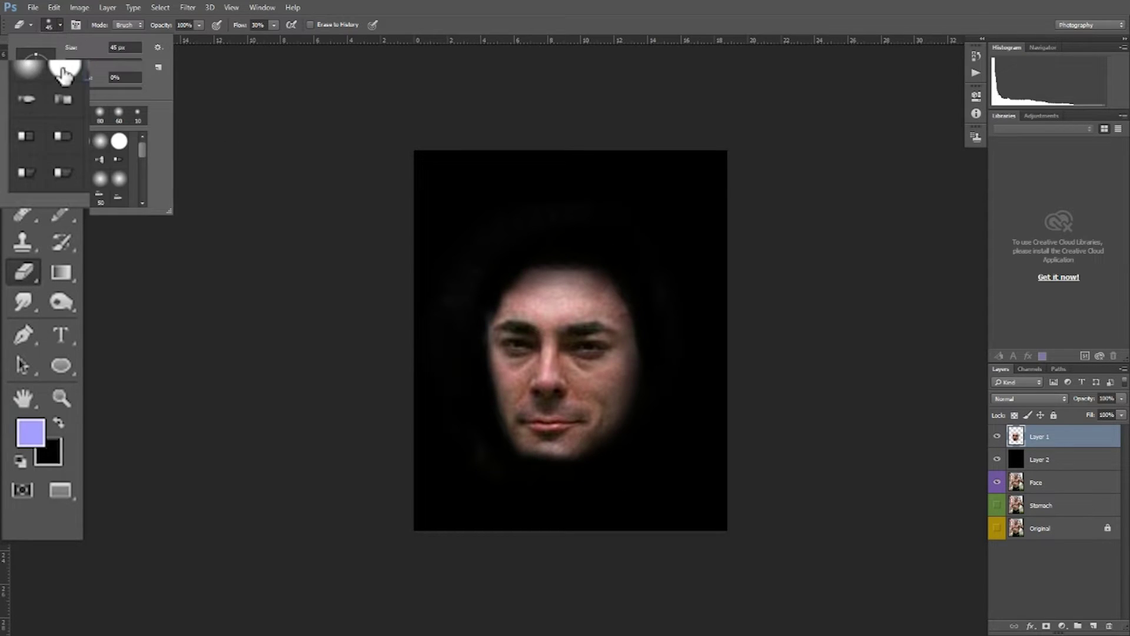
{"action": "left_click", "coordinate": [528, 271]}
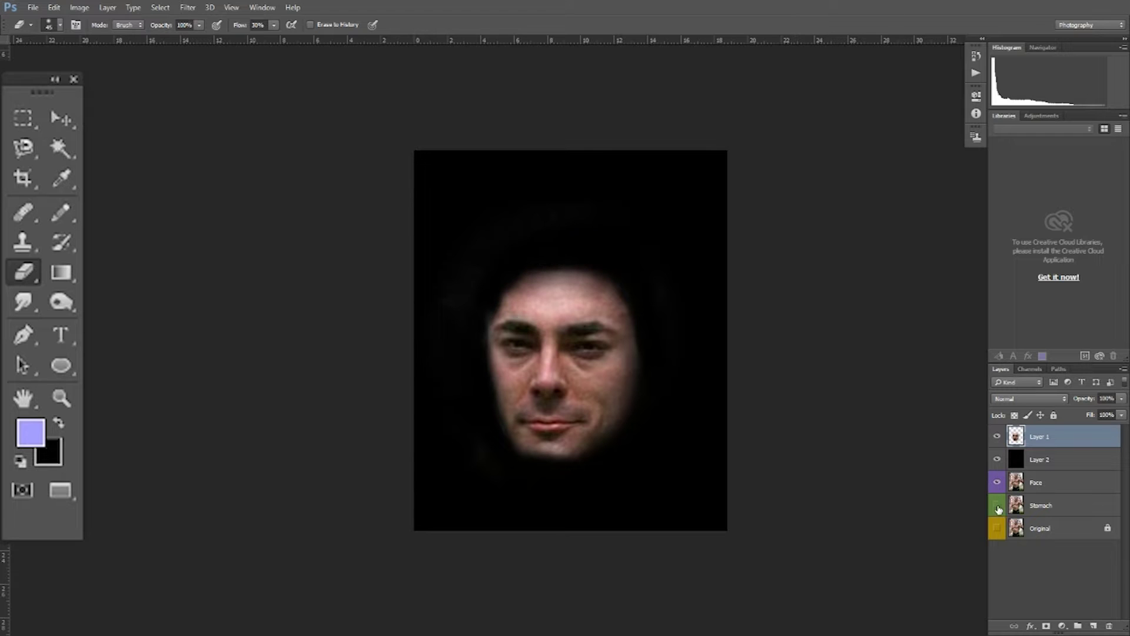
Delete the black layer, with the Face, Stomach and Original layers visible, and select Layer 1.
{"action": "left_click", "coordinate": [996, 460]}
{"action": "key", "text": "v"}
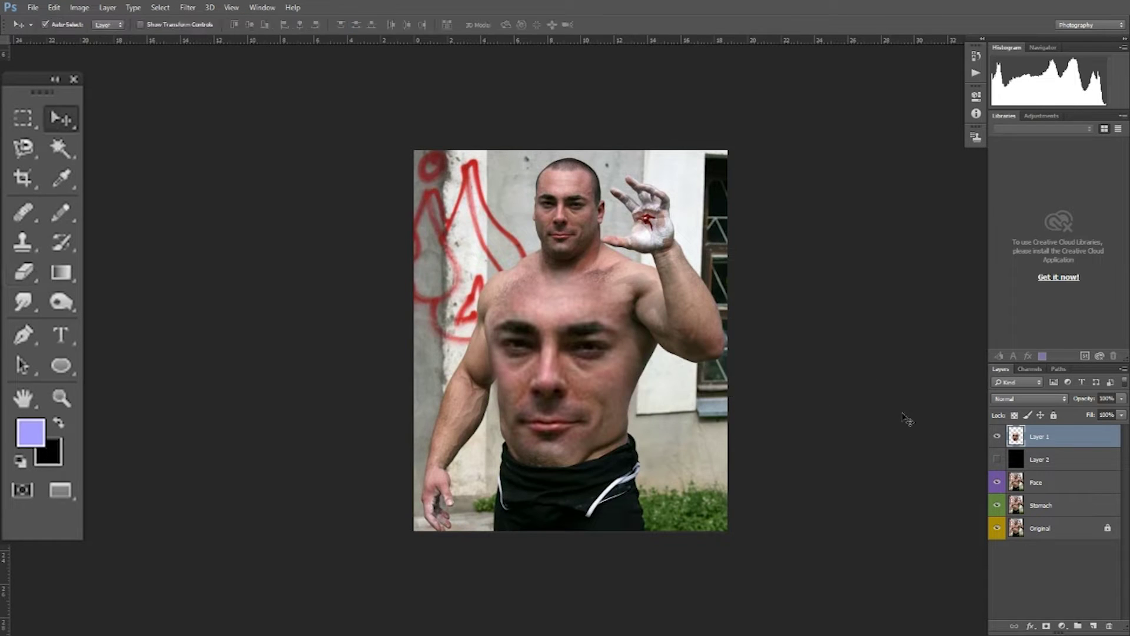
{"action": "left_click", "coordinate": [996, 460]}
{"action": "mouse_move", "coordinate": [1042, 460]}
{"action": "left_mouse_down"}
{"action": "mouse_move", "coordinate": [1072, 595]}
{"action": "mouse_move", "coordinate": [1108, 624]}
{"action": "left_mouse_up"}
{"action": "left_click", "coordinate": [1044, 436]}
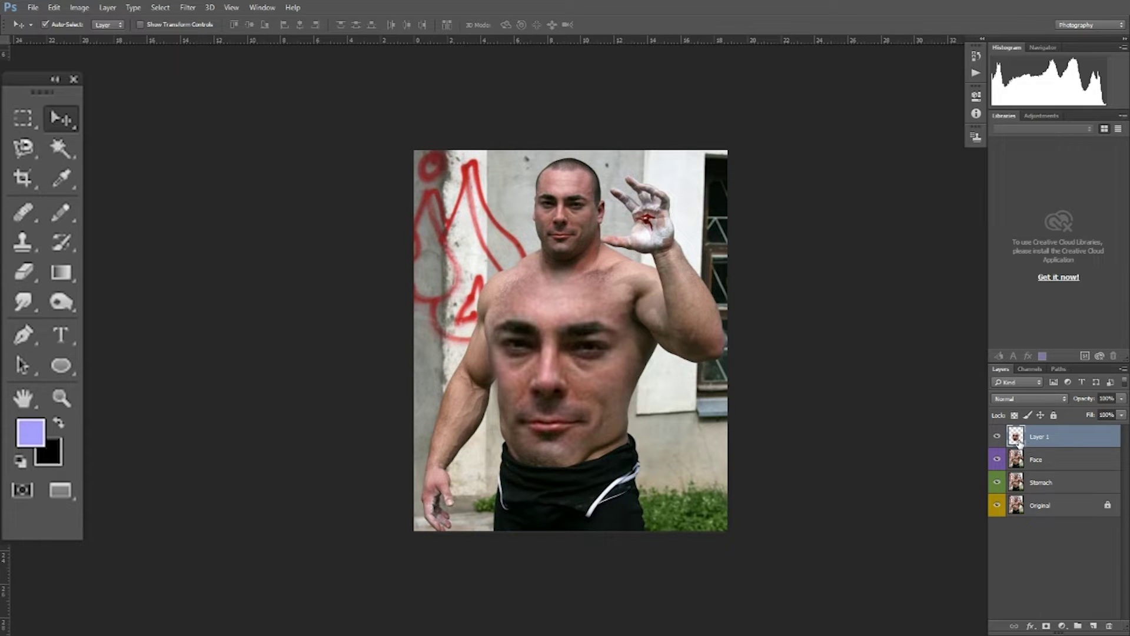
Hide the enlarged face layer and add a new empty layer at the top of the stack.
{"action": "left_click", "coordinate": [997, 437]}
{"action": "left_click", "coordinate": [1023, 460]}
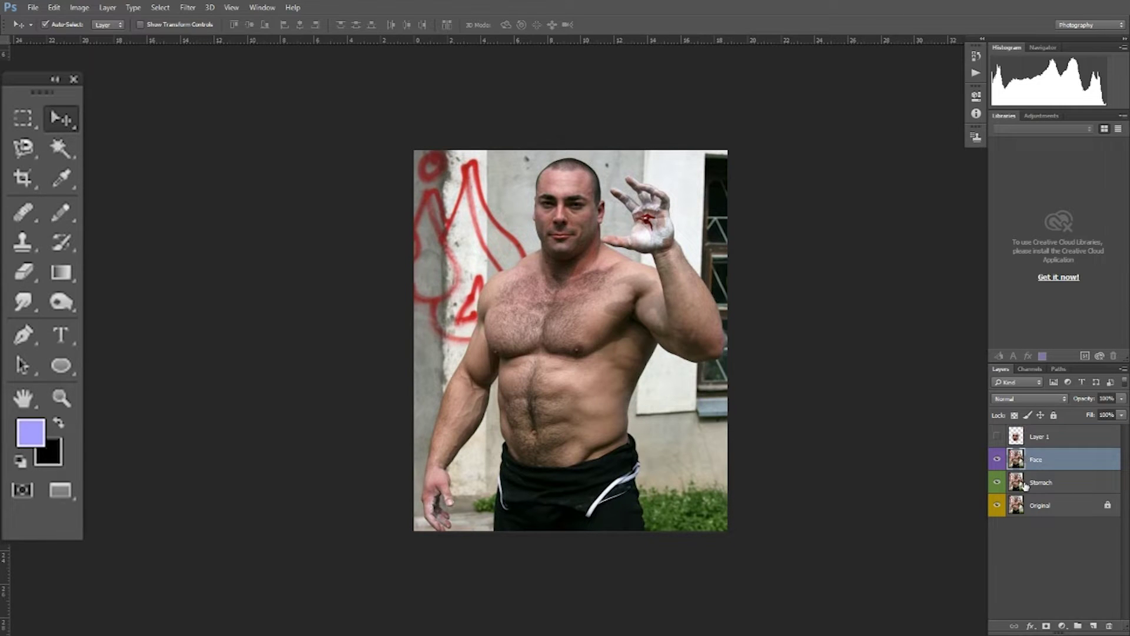
{"action": "left_click", "coordinate": [1026, 484]}
{"action": "key", "text": "s"}
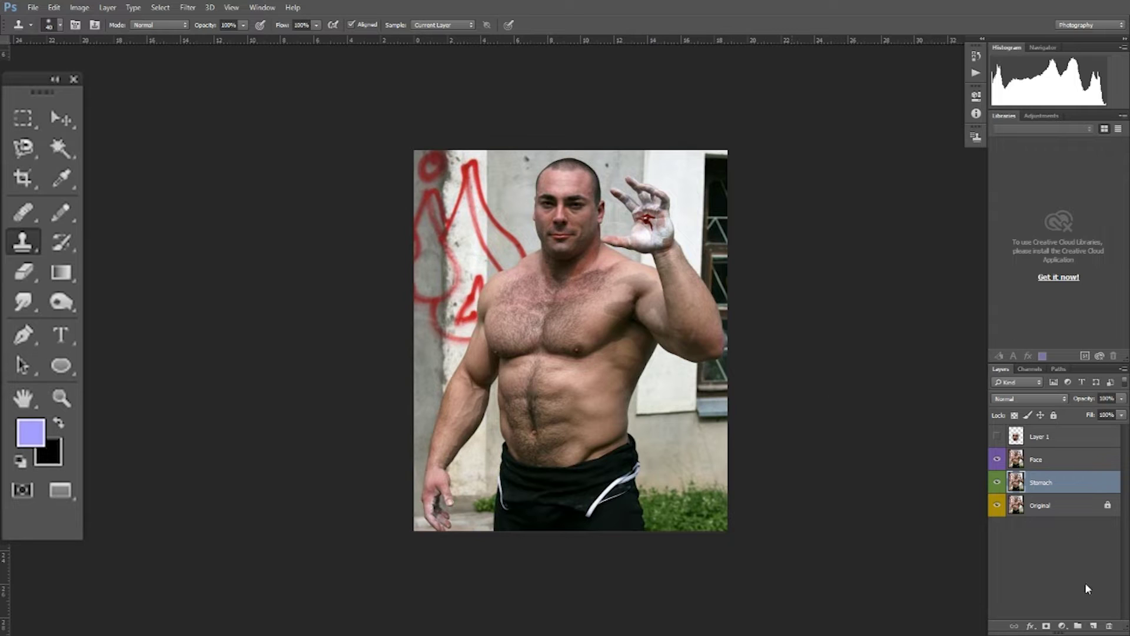
{"action": "left_click", "coordinate": [1094, 626]}
{"action": "left_click_drag", "start_coordinate": [1043, 487], "coordinate": [1033, 428]}
Clone the man's torso onto the new layer with a 150 px Clone Stamp and erase around its outer edges.
{"action": "mouse_move", "coordinate": [569, 380]}
{"action": "left_mouse_down"}
{"action": "mouse_move", "coordinate": [555, 391]}
{"action": "mouse_move", "coordinate": [580, 242]}
{"action": "mouse_move", "coordinate": [661, 381]}
{"action": "mouse_move", "coordinate": [623, 457]}
{"action": "mouse_move", "coordinate": [477, 346]}
{"action": "left_mouse_up"}
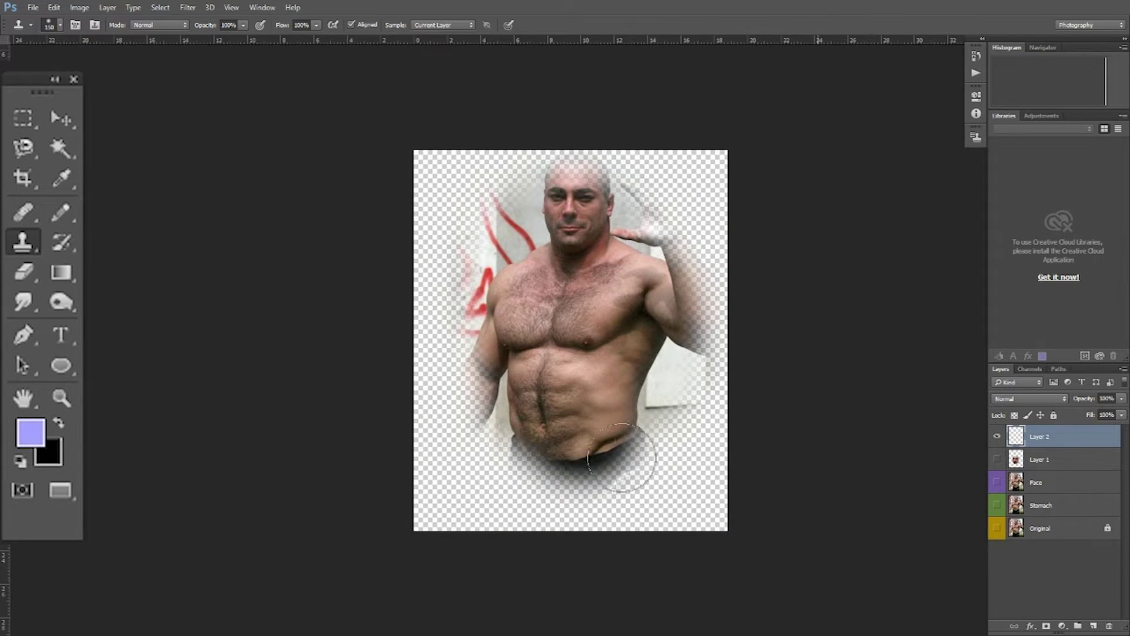
{"action": "key", "text": "e"}
{"action": "mouse_move", "coordinate": [465, 306]}
{"action": "left_mouse_down"}
{"action": "mouse_move", "coordinate": [478, 433]}
{"action": "mouse_move", "coordinate": [465, 376]}
{"action": "left_mouse_up"}
{"action": "left_click_drag", "start_coordinate": [494, 484], "coordinate": [661, 462]}
Scale the cloned torso down and show the Face, Stomach and Original layers again.
{"action": "key", "text": "ctrl+t"}
{"action": "left_click_drag", "start_coordinate": [728, 151], "coordinate": [677, 214]}
{"action": "key", "text": "Return"}
{"action": "key", "text": "v"}
{"action": "left_click_drag", "start_coordinate": [996, 491], "coordinate": [995, 524]}
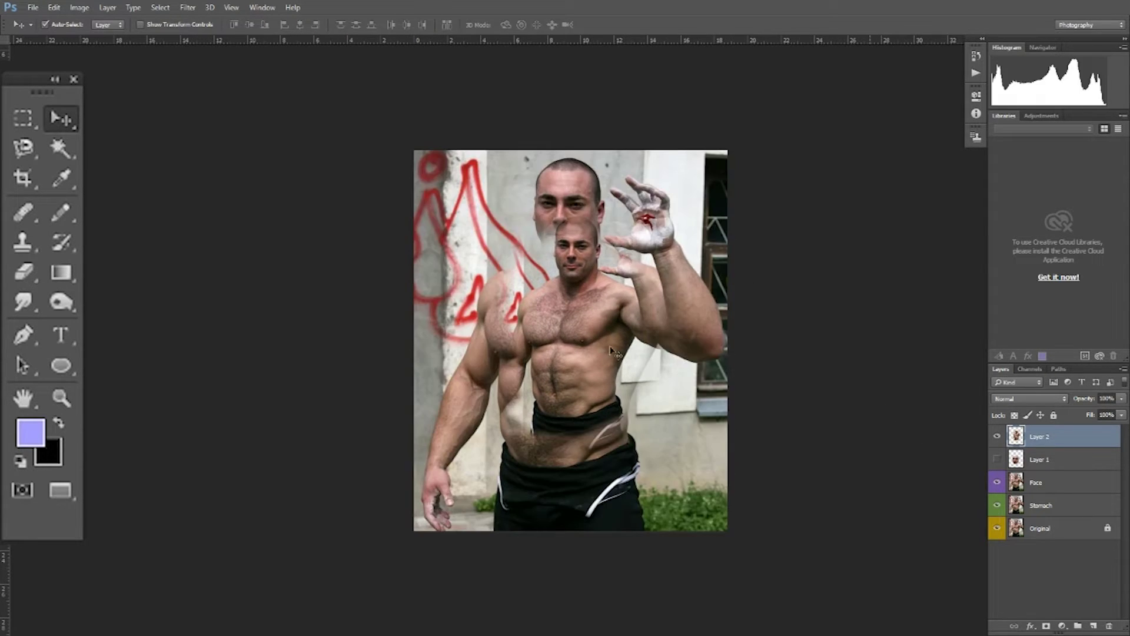
Move the cloned torso beside the man's head and shrink it to about 69%.
{"action": "left_click_drag", "start_coordinate": [618, 348], "coordinate": [541, 297]}
{"action": "key", "text": "ctrl+t"}
{"action": "left_click_drag", "start_coordinate": [600, 167], "coordinate": [574, 205]}
{"action": "key", "text": "Return"}
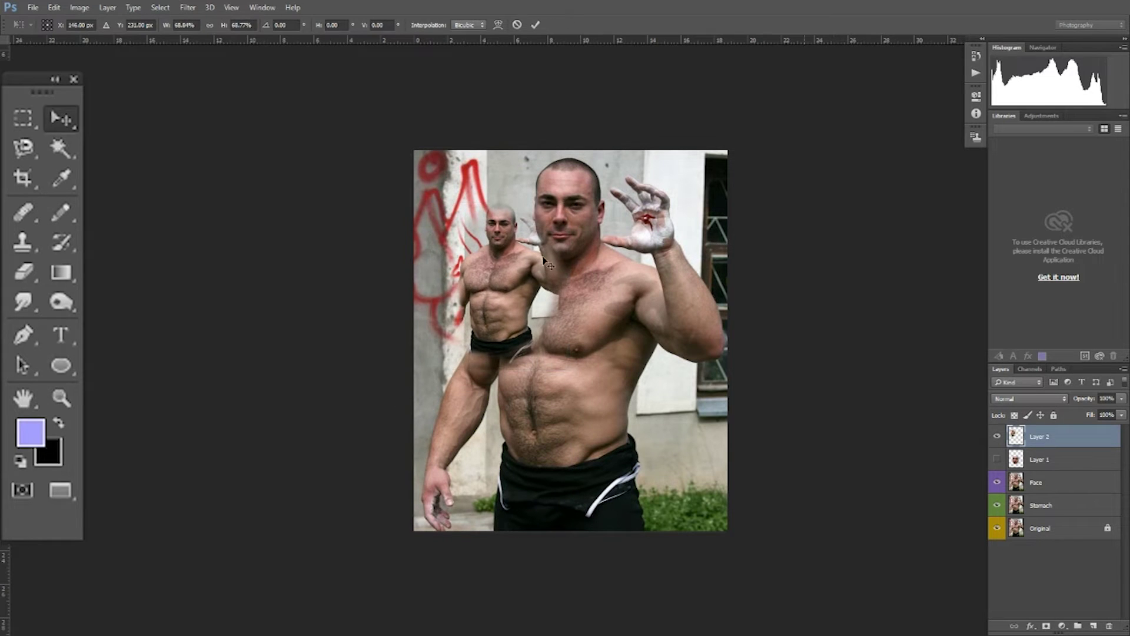
Erase the head from the small torso copy and place the torso over the man's face.
{"action": "key", "text": "e"}
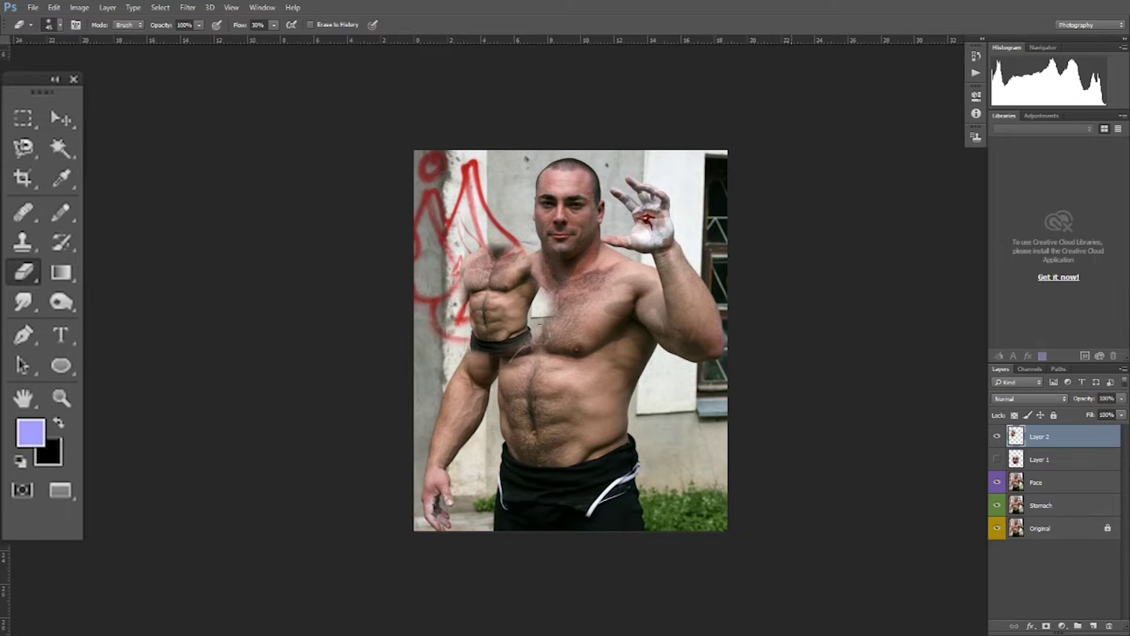
{"action": "key", "text": "v"}
{"action": "left_click_drag", "start_coordinate": [507, 288], "coordinate": [569, 208]}
Erase the torso copy's arms and background around the head so it blends into the face outline.
{"action": "key", "text": "z"}
{"action": "left_click", "coordinate": [588, 194], "text": "alt"}
{"action": "left_click", "coordinate": [589, 195]}
{"action": "triple_click", "coordinate": [588, 195]}
{"action": "key", "text": "e"}
{"action": "mouse_move", "coordinate": [650, 176]}
{"action": "left_mouse_down"}
{"action": "mouse_move", "coordinate": [643, 348]}
{"action": "mouse_move", "coordinate": [634, 290]}
{"action": "mouse_move", "coordinate": [609, 393]}
{"action": "left_mouse_up"}
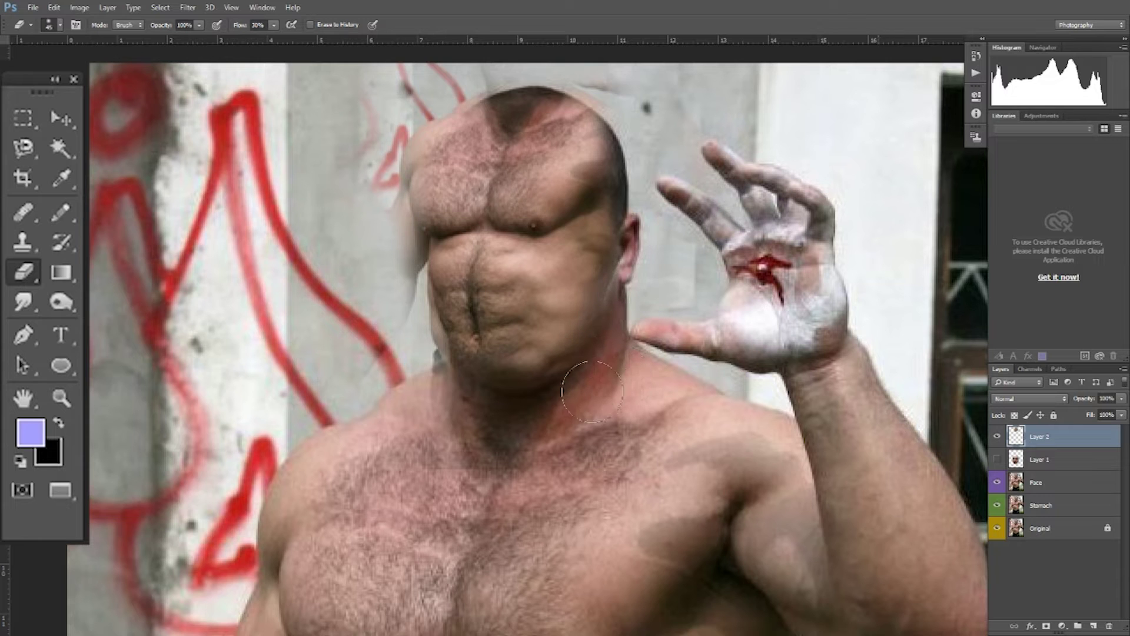
{"action": "mouse_move", "coordinate": [452, 427]}
{"action": "left_mouse_down"}
{"action": "mouse_move", "coordinate": [381, 191]}
{"action": "mouse_move", "coordinate": [386, 142]}
{"action": "left_mouse_up"}
{"action": "left_click_drag", "start_coordinate": [375, 182], "coordinate": [368, 398]}
{"action": "left_click_drag", "start_coordinate": [421, 330], "coordinate": [588, 315]}
Nudge the torso patch on the face and adjust its size with Free Transform.
{"action": "key", "text": "v"}
{"action": "left_click_drag", "start_coordinate": [463, 411], "coordinate": [472, 413]}
{"action": "key", "text": "ctrl+t"}
{"action": "left_click_drag", "start_coordinate": [308, 182], "coordinate": [330, 184]}
{"action": "key", "text": "Return"}
Check how the enlarged face looks on the torso by briefly showing Layer 1.
{"action": "scroll", "coordinate": [333, 190], "scroll_direction": "down", "scroll_amount": 12}
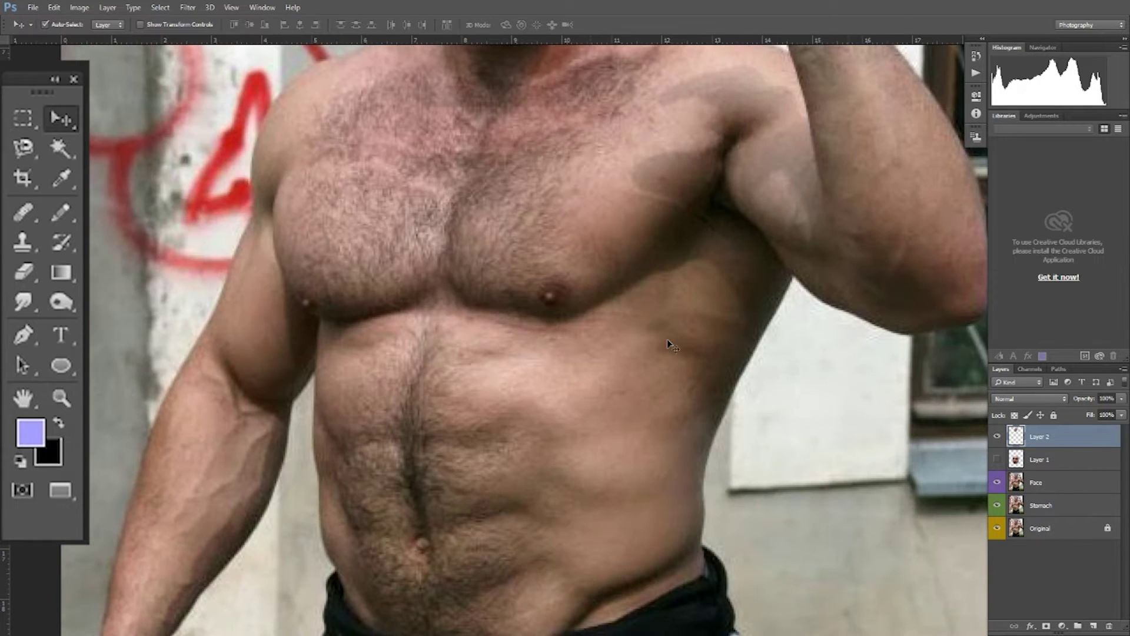
{"action": "key", "text": "z"}
{"action": "left_click_drag", "start_coordinate": [579, 327], "coordinate": [486, 387]}
{"action": "key", "text": "v"}
{"action": "left_click", "coordinate": [997, 459]}
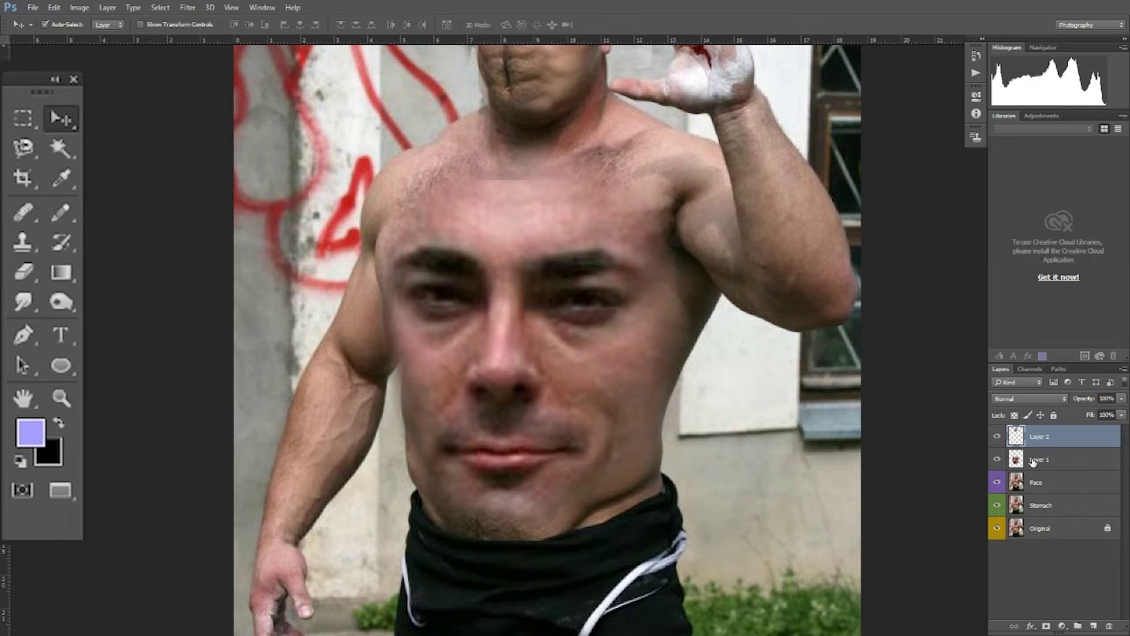
{"action": "left_click", "coordinate": [993, 458]}
Set the torso patch layer's opacity to 50% and align it with the facial features underneath.
{"action": "left_click_drag", "start_coordinate": [631, 159], "coordinate": [606, 318]}
{"action": "left_click_drag", "start_coordinate": [1112, 399], "coordinate": [1042, 404]}
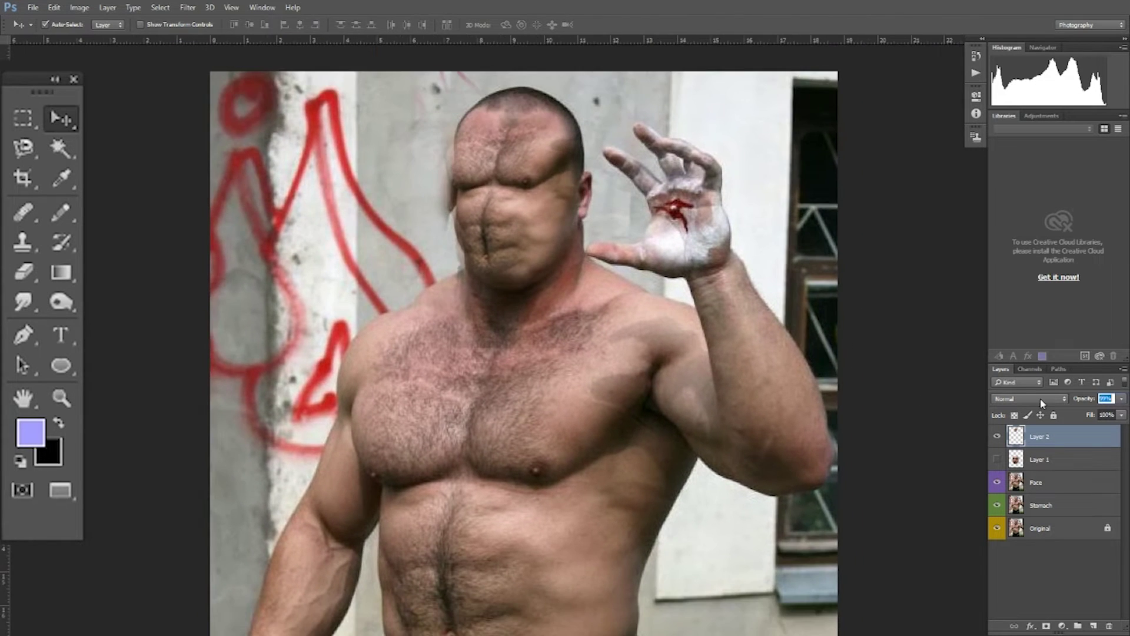
{"action": "type", "text": "25"}
{"action": "left_click_drag", "start_coordinate": [511, 192], "coordinate": [516, 190]}
{"action": "type", "text": "50"}
{"action": "key", "text": "Return"}
{"action": "mouse_move", "coordinate": [539, 247]}
{"action": "left_mouse_down"}
{"action": "mouse_move", "coordinate": [533, 212]}
{"action": "mouse_move", "coordinate": [537, 228]}
{"action": "left_mouse_up"}
{"action": "key", "text": "e"}
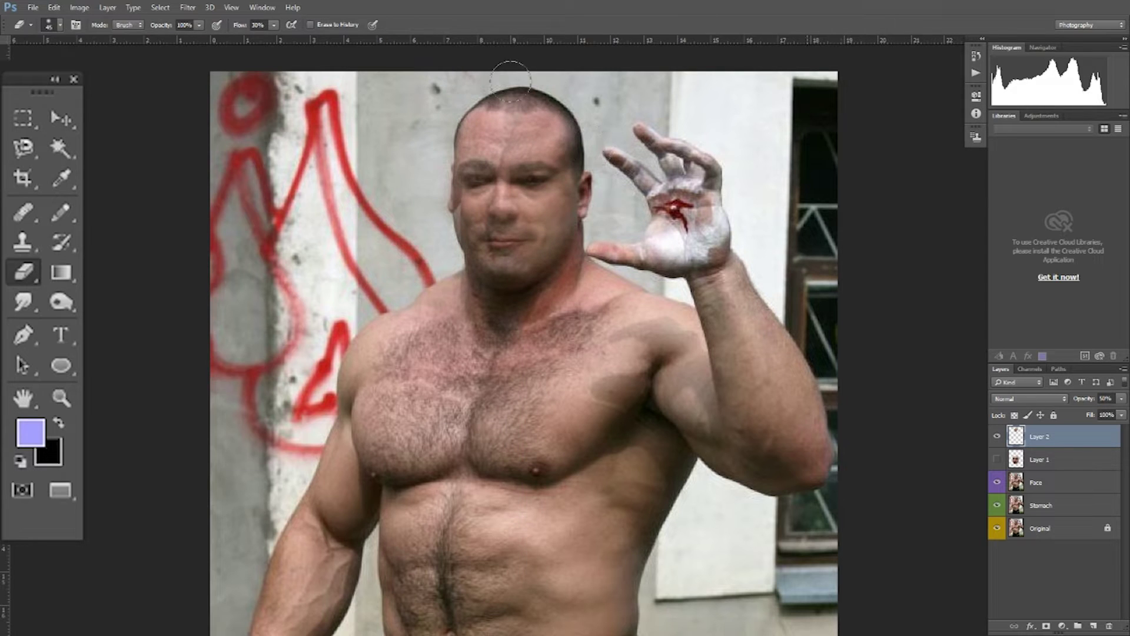
Set the torso patch layer's opacity to 70% and nudge the patch slightly upward on the face.
{"action": "left_click_drag", "start_coordinate": [1113, 400], "coordinate": [1034, 408]}
{"action": "type", "text": "70"}
{"action": "key", "text": "Return"}
{"action": "key", "text": "v"}
{"action": "mouse_move", "coordinate": [536, 233]}
{"action": "left_mouse_down"}
{"action": "mouse_move", "coordinate": [596, 230]}
{"action": "mouse_move", "coordinate": [536, 231]}
{"action": "left_mouse_up"}
{"action": "key", "text": "e"}
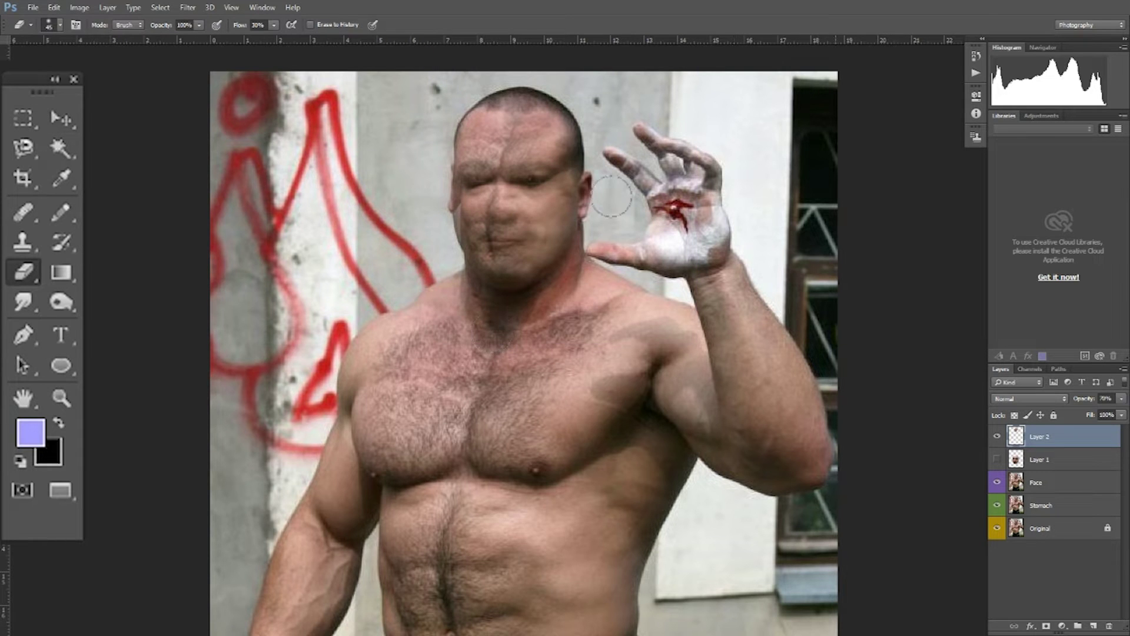
Restore the torso patch layer's opacity to 100% and shift the patch slightly on the face.
{"action": "left_click", "coordinate": [1122, 399]}
{"action": "left_click_drag", "start_coordinate": [1110, 419], "coordinate": [1127, 418]}
{"action": "key", "text": "v"}
{"action": "mouse_move", "coordinate": [560, 209]}
{"action": "left_mouse_down"}
{"action": "mouse_move", "coordinate": [534, 202]}
{"action": "mouse_move", "coordinate": [554, 212]}
{"action": "left_mouse_up"}
Trim the torso patch's edge beside the face and adjust its size with Free Transform.
{"action": "key", "text": "z"}
{"action": "left_click", "coordinate": [550, 204]}
{"action": "key", "text": "v"}
{"action": "key", "text": "e"}
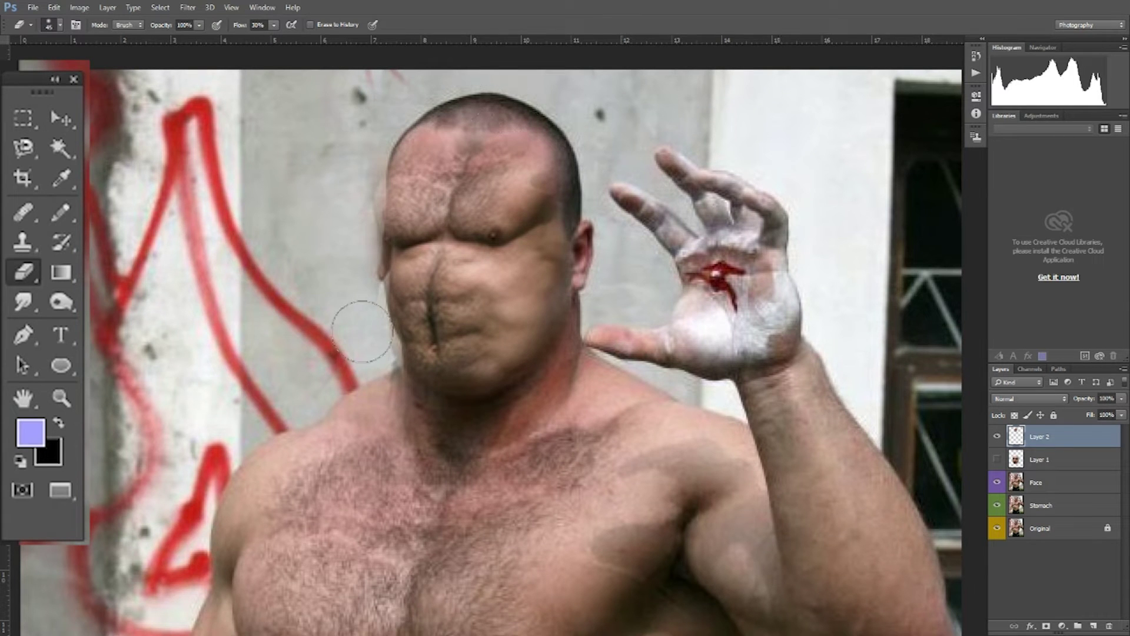
{"action": "key", "text": "v"}
{"action": "key", "text": "ctrl+t"}
{"action": "left_click_drag", "start_coordinate": [693, 500], "coordinate": [715, 493]}
{"action": "key", "text": "Return"}
Scale the torso patch down to about 88% and position it within the head outline.
{"action": "key", "text": "z"}
{"action": "left_click", "coordinate": [508, 286], "text": "alt"}
{"action": "key", "text": "v"}
{"action": "key", "text": "ctrl+t"}
{"action": "scroll", "coordinate": [365, 96], "scroll_direction": "up", "scroll_amount": 1}
{"action": "left_click_drag", "start_coordinate": [364, 92], "coordinate": [376, 118]}
{"action": "left_click_drag", "start_coordinate": [441, 258], "coordinate": [436, 255]}
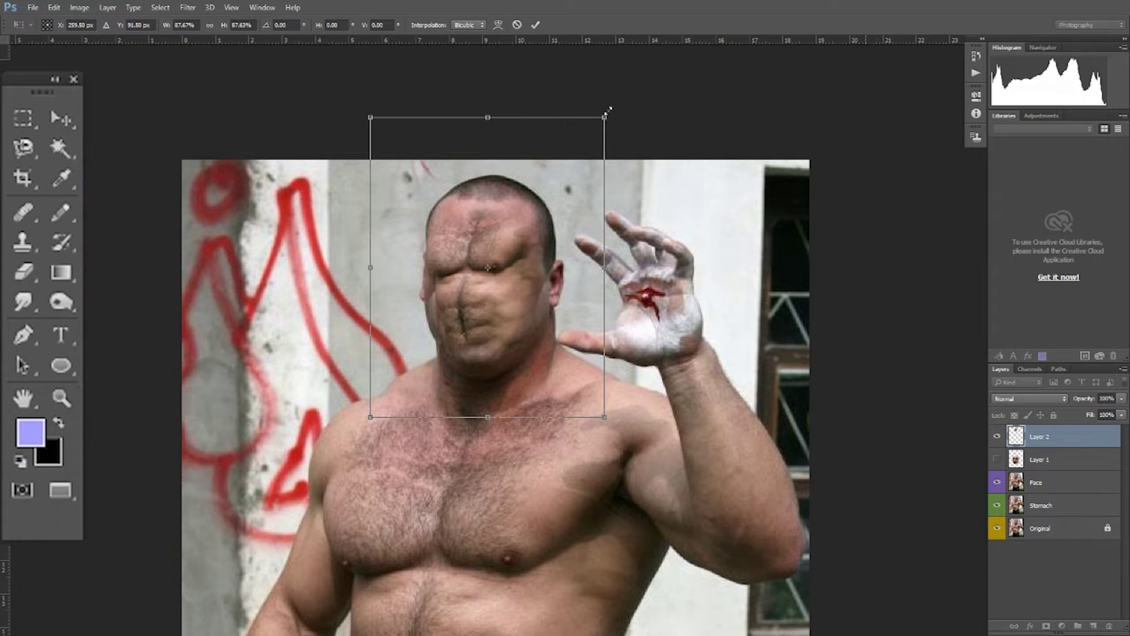
{"action": "key", "text": "Return"}
Erase the torso patch's overlap along the cheek and jaw edge with a 10 px eraser.
{"action": "key", "text": "z"}
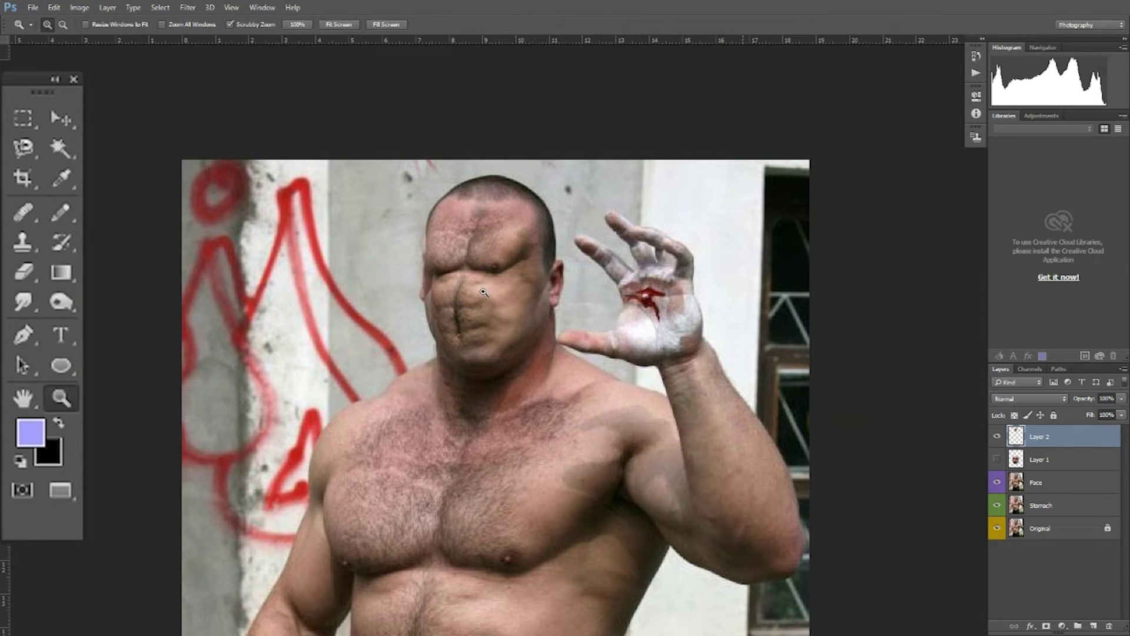
{"action": "left_click", "coordinate": [484, 292]}
{"action": "left_click", "coordinate": [402, 311]}
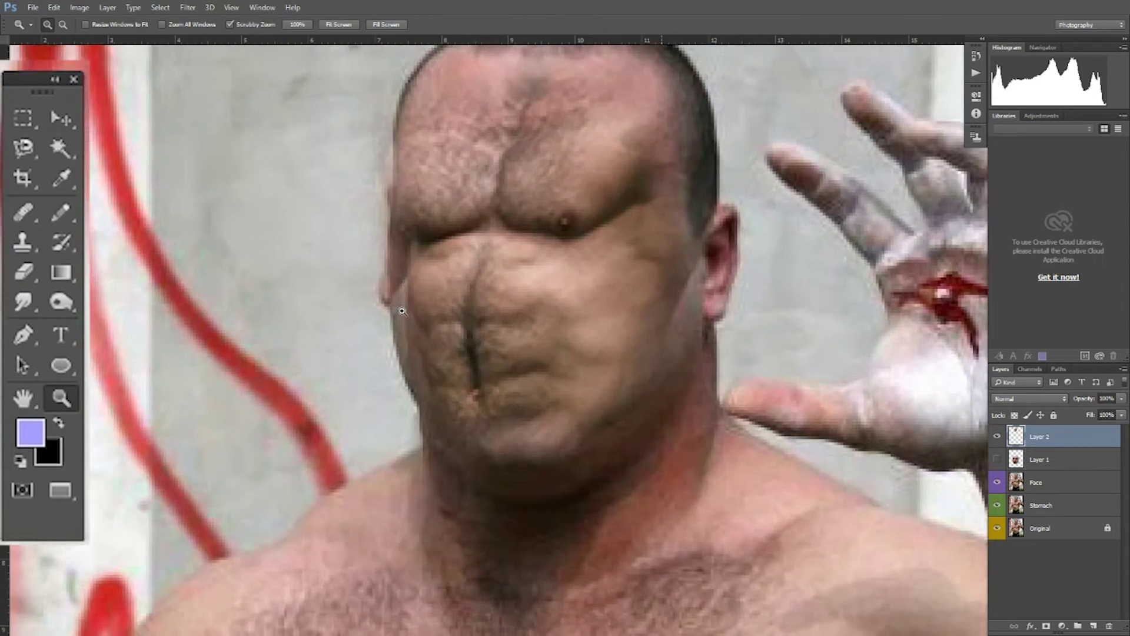
{"action": "left_click", "coordinate": [402, 311]}
{"action": "key", "text": "e"}
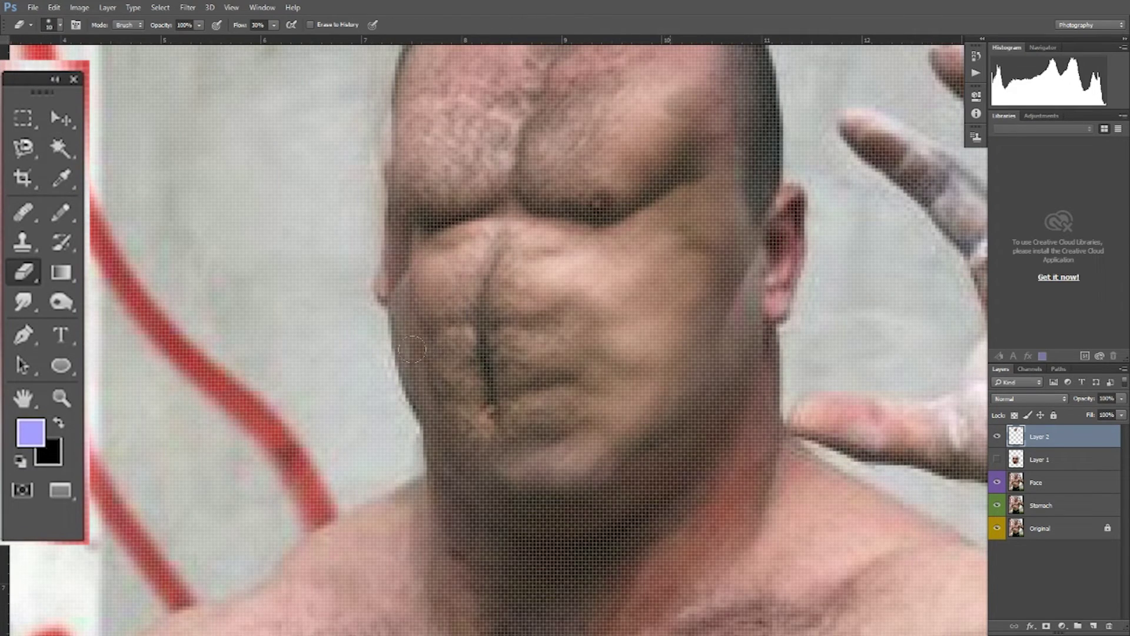
Make a final small position adjustment to the torso patch on the face.
{"action": "key", "text": "z"}
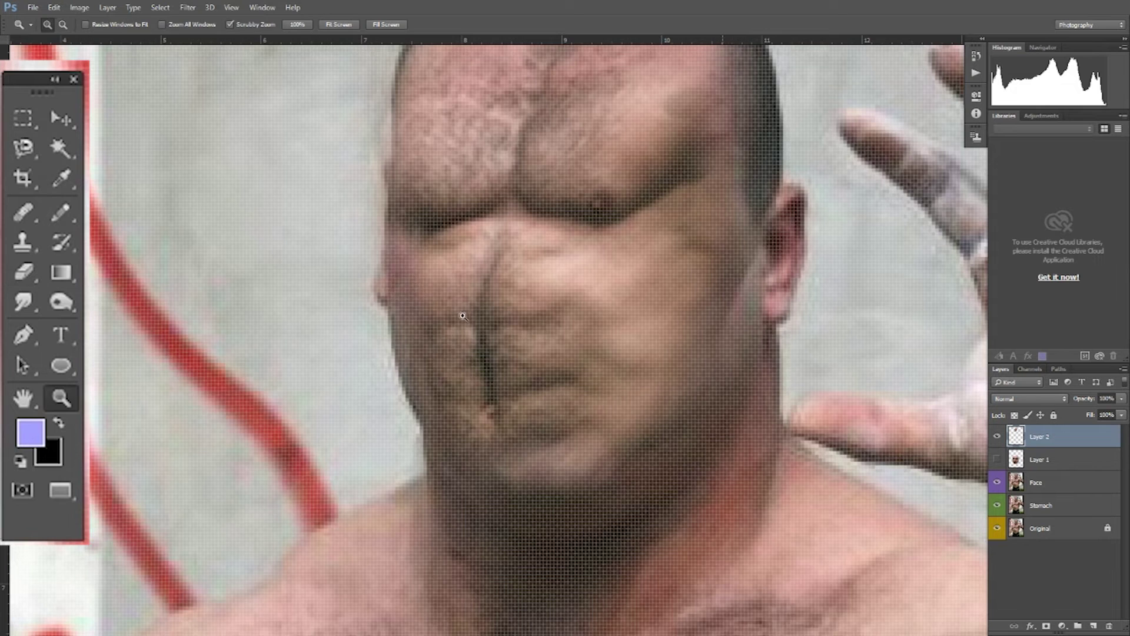
{"action": "left_click", "coordinate": [461, 316], "text": "alt"}
{"action": "left_click", "coordinate": [462, 316], "text": "alt"}
{"action": "left_click", "coordinate": [462, 316], "text": "alt"}
{"action": "key", "text": "v"}
{"action": "mouse_move", "coordinate": [464, 318]}
{"action": "left_mouse_down"}
{"action": "mouse_move", "coordinate": [510, 322]}
{"action": "mouse_move", "coordinate": [465, 317]}
{"action": "left_mouse_up"}
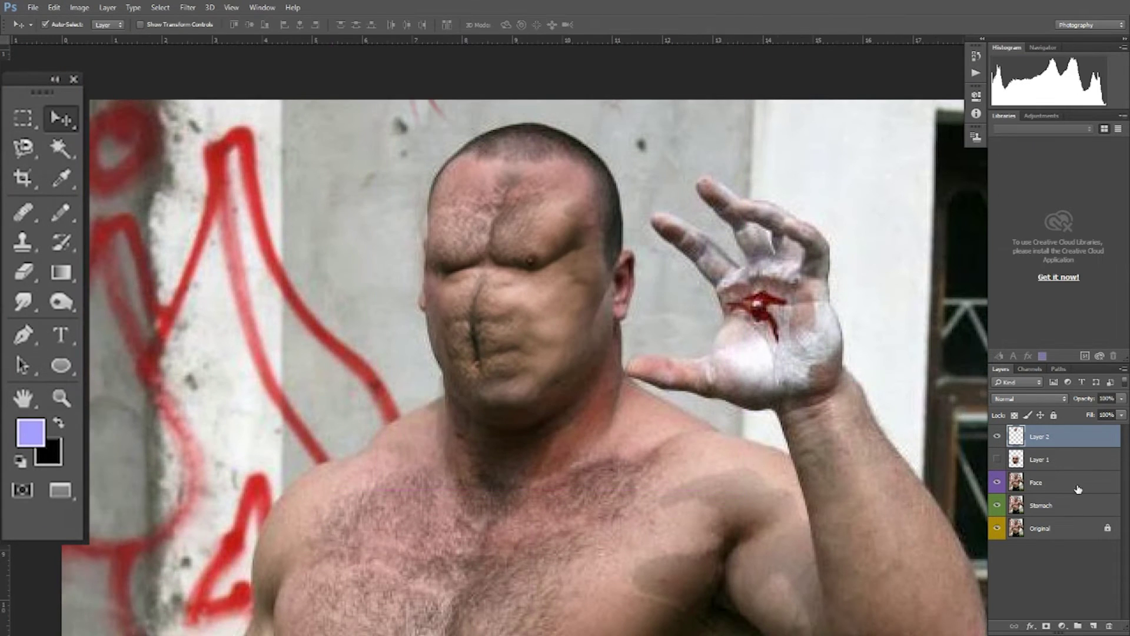
Place a new black-filled layer directly below Layer 2 and show Layer 1.
{"action": "left_click", "coordinate": [1094, 626]}
{"action": "left_click_drag", "start_coordinate": [1058, 432], "coordinate": [1055, 468]}
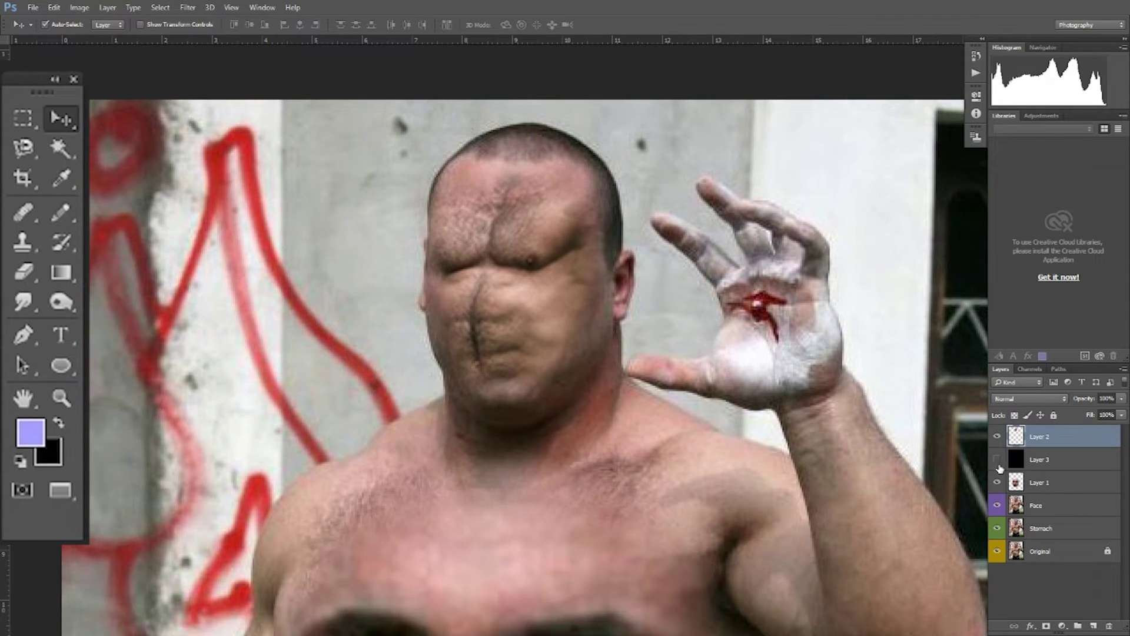
Show the black Layer 3 behind the torso patch and compare the patch's edges at earlier Eraser states in the history.
{"action": "left_click", "coordinate": [997, 461]}
{"action": "left_click", "coordinate": [262, 7]}
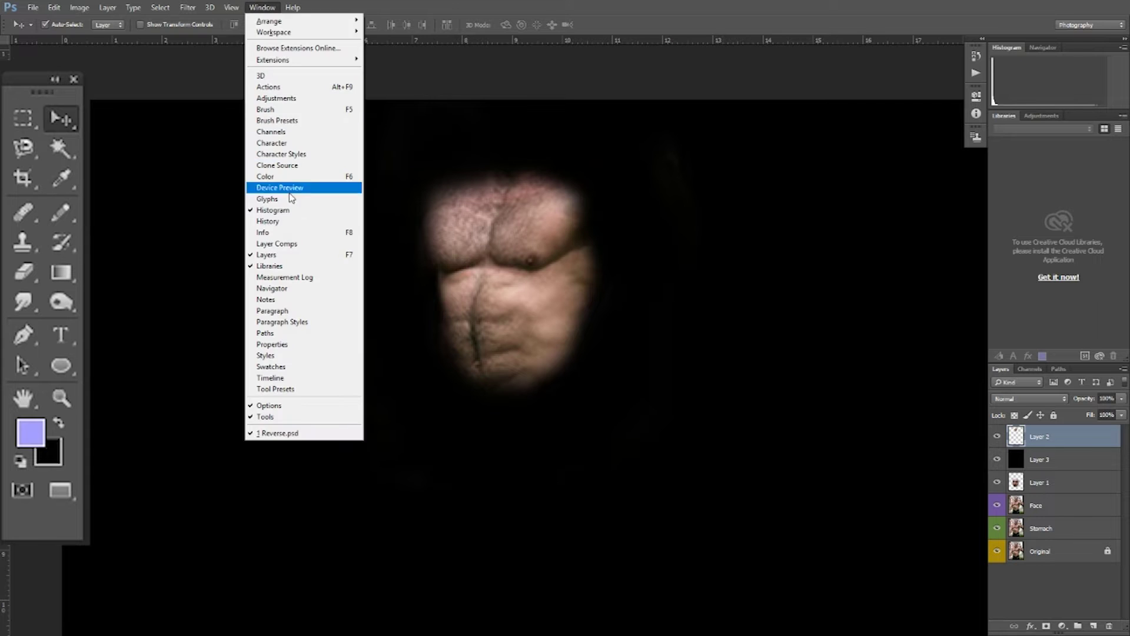
{"action": "left_click", "coordinate": [277, 225]}
{"action": "left_click", "coordinate": [886, 170]}
{"action": "left_click", "coordinate": [889, 131]}
{"action": "left_click", "coordinate": [898, 158]}
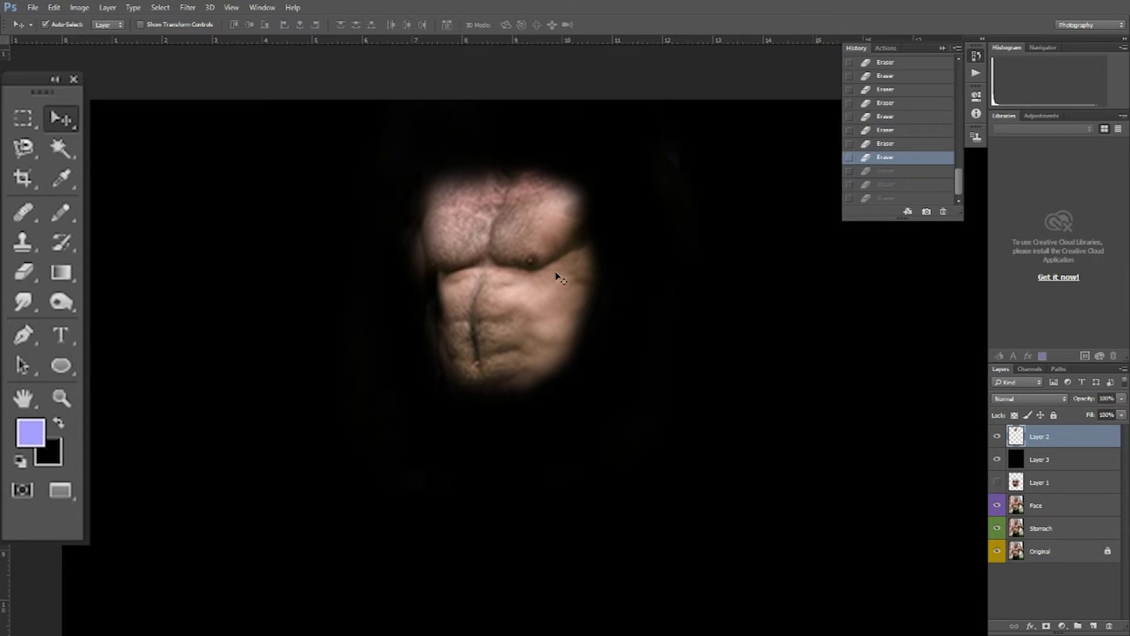
Compare the image with and without the torso patch, and hide the black Layer 3.
{"action": "left_click", "coordinate": [998, 437]}
{"action": "left_click", "coordinate": [998, 436]}
{"action": "left_click", "coordinate": [998, 460]}
Shift the torso patch slightly on the face and adjust its fit with Free Transform.
{"action": "left_click_drag", "start_coordinate": [560, 318], "coordinate": [573, 318]}
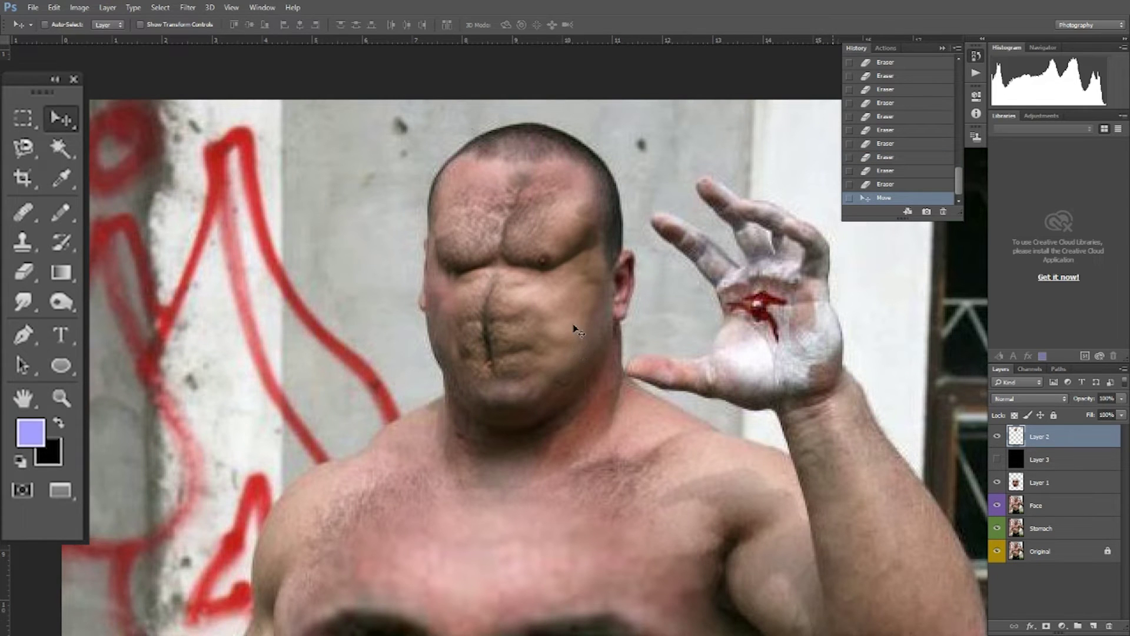
{"action": "key", "text": "ctrl+t"}
{"action": "left_click_drag", "start_coordinate": [729, 502], "coordinate": [719, 516]}
{"action": "key", "text": "Return"}
{"action": "left_click_drag", "start_coordinate": [552, 322], "coordinate": [547, 326]}
Examine the torso patch's fit on the head up close and in the whole image.
{"action": "key", "text": "z"}
{"action": "left_click", "coordinate": [598, 340], "text": "alt"}
{"action": "left_click", "coordinate": [599, 340], "text": "alt"}
{"action": "left_click", "coordinate": [598, 339], "text": "alt"}
{"action": "left_click", "coordinate": [598, 339]}
{"action": "left_click", "coordinate": [598, 340]}
{"action": "left_click", "coordinate": [598, 339]}
{"action": "left_click", "coordinate": [582, 452], "text": "alt"}
{"action": "left_click", "coordinate": [581, 451], "text": "alt"}
{"action": "left_click", "coordinate": [581, 450], "text": "alt"}
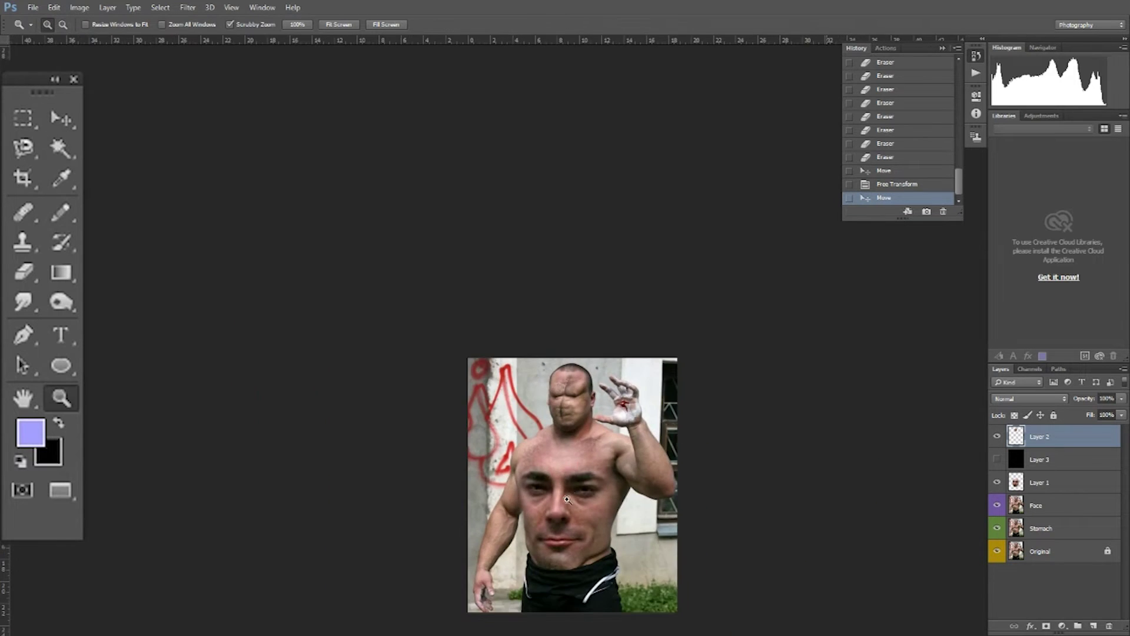
Apply the Sharpen filter to the enlarged face on the torso in Layer 1.
{"action": "left_click", "coordinate": [567, 496]}
{"action": "left_click", "coordinate": [567, 497]}
{"action": "left_click", "coordinate": [568, 496]}
{"action": "left_click_drag", "start_coordinate": [564, 493], "coordinate": [554, 412]}
{"action": "key", "text": "v"}
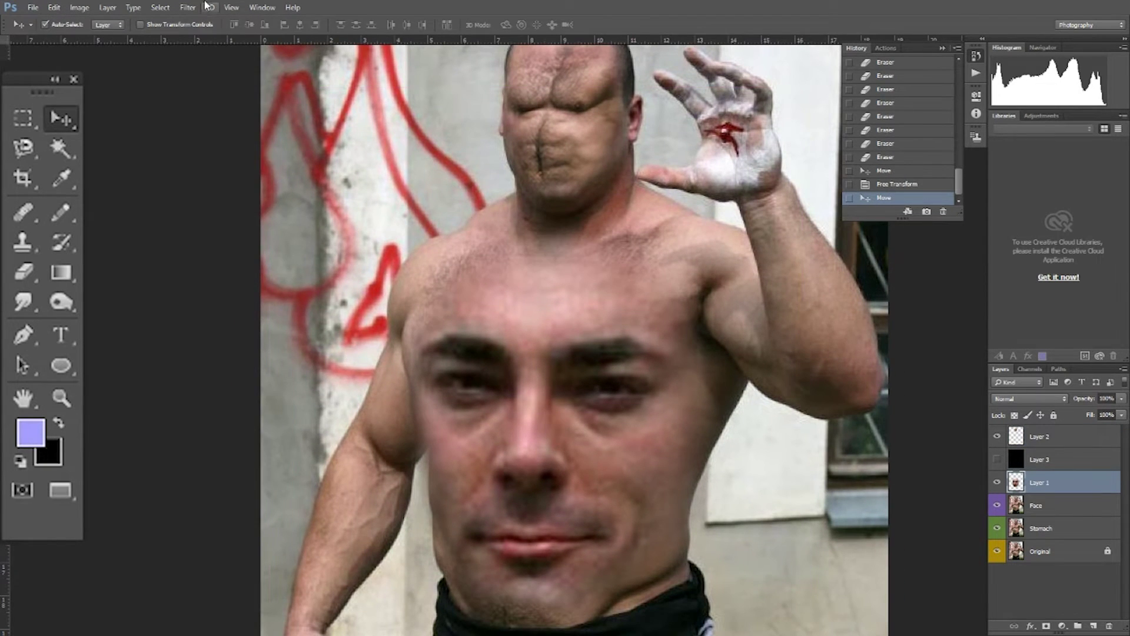
{"action": "left_click", "coordinate": [134, 8]}
{"action": "mouse_move", "coordinate": [222, 212]}
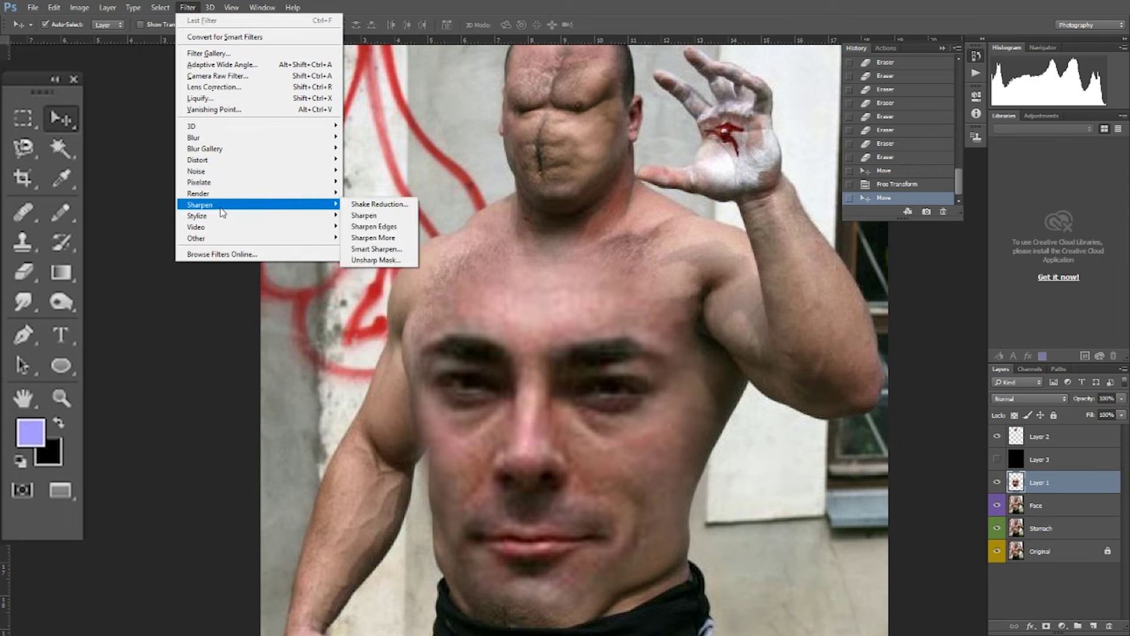
{"action": "left_click", "coordinate": [364, 216]}
Dismiss the Fade option and reapply the Sharpen filter twice to Layer 1.
{"action": "key", "text": "ctrl+shift+f"}
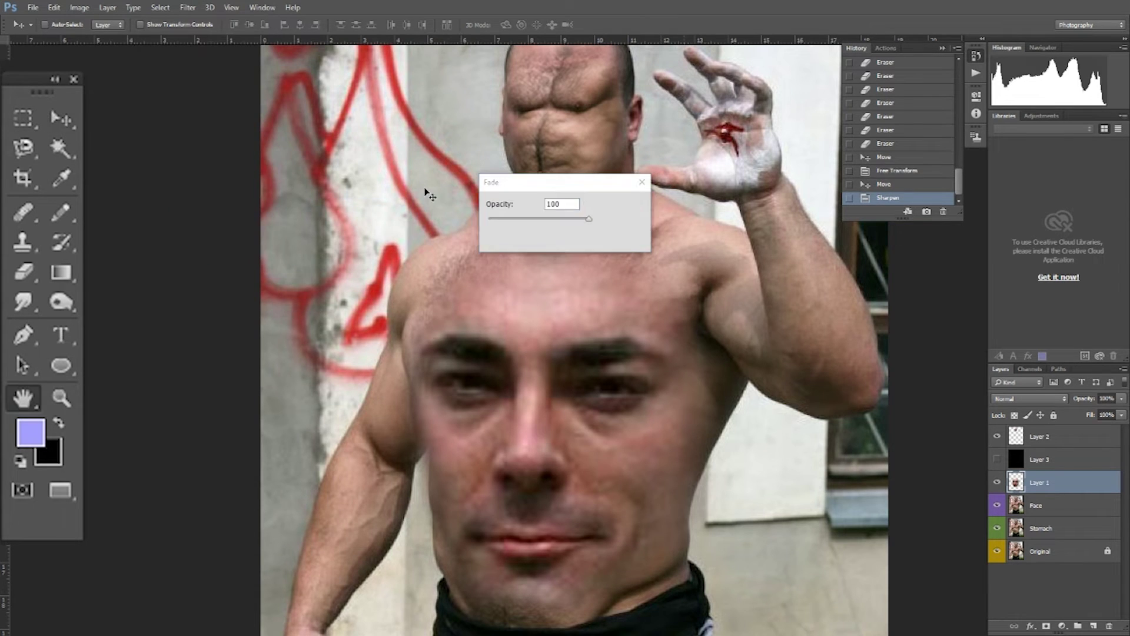
{"action": "key", "text": "Escape"}
{"action": "left_click", "coordinate": [134, 7]}
{"action": "left_click", "coordinate": [400, 4]}
{"action": "key", "text": "ctrl+f"}
{"action": "key", "text": "ctrl+f"}
Erase along the upper edge of the face patch across the chest to blend it into the skin.
{"action": "key", "text": "z"}
{"action": "left_click", "coordinate": [541, 372], "text": "alt"}
{"action": "left_click", "coordinate": [541, 372], "text": "alt"}
{"action": "left_click", "coordinate": [540, 381]}
{"action": "left_click", "coordinate": [540, 382]}
{"action": "key", "text": "e"}
{"action": "left_click", "coordinate": [673, 258]}
{"action": "left_click", "coordinate": [668, 242]}
{"action": "left_click", "coordinate": [626, 248]}
{"action": "left_click", "coordinate": [570, 244]}
{"action": "left_click", "coordinate": [541, 242]}
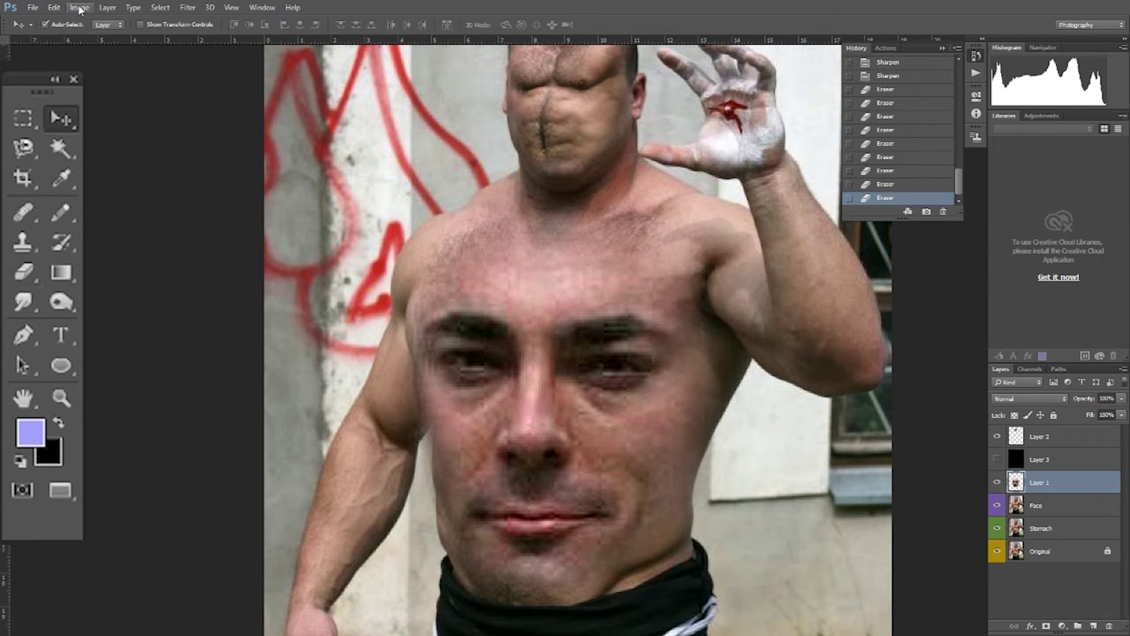
Apply Color Balance to the face patch's midtones with levels of about 0, -1 and -4.
{"action": "left_click", "coordinate": [79, 7]}
{"action": "mouse_move", "coordinate": [88, 39]}
{"action": "left_click", "coordinate": [271, 111]}
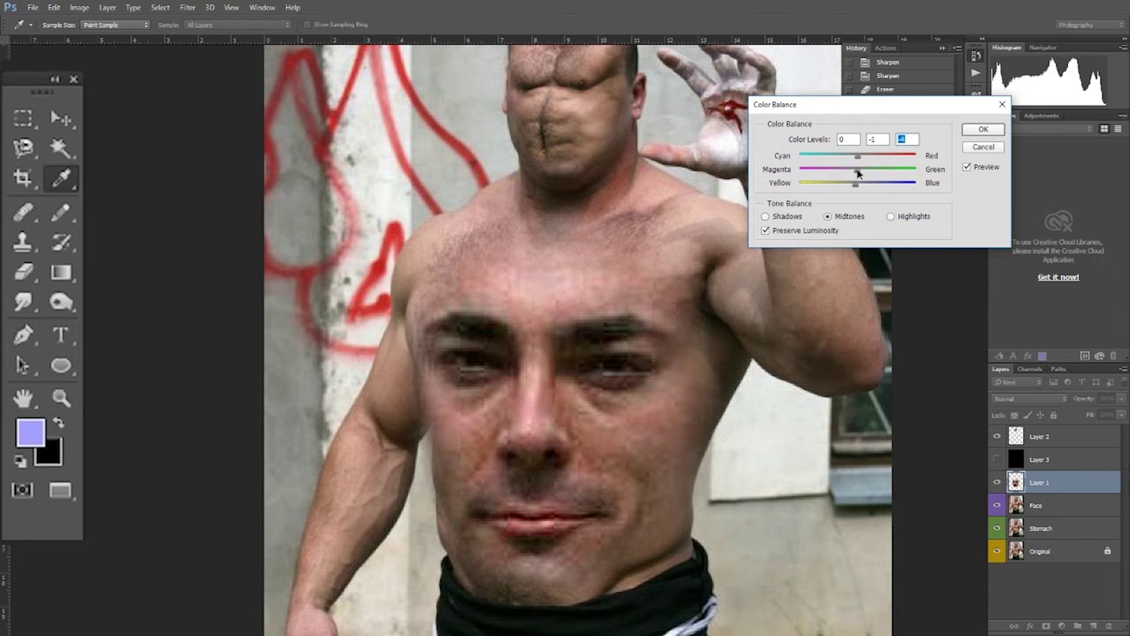
{"action": "left_click", "coordinate": [978, 131]}
Shift the midtones of the torso patch in Layer 2 toward blue by about +8 with Color Balance.
{"action": "left_click", "coordinate": [679, 360], "text": "ctrl+alt"}
{"action": "left_click", "coordinate": [680, 360], "text": "ctrl+alt"}
{"action": "left_click", "coordinate": [661, 378], "text": "ctrl"}
{"action": "left_click", "coordinate": [653, 217], "text": "ctrl"}
{"action": "left_click", "coordinate": [652, 217], "text": "ctrl"}
{"action": "left_click", "coordinate": [653, 216], "text": "ctrl"}
{"action": "left_click", "coordinate": [648, 217], "text": "ctrl"}
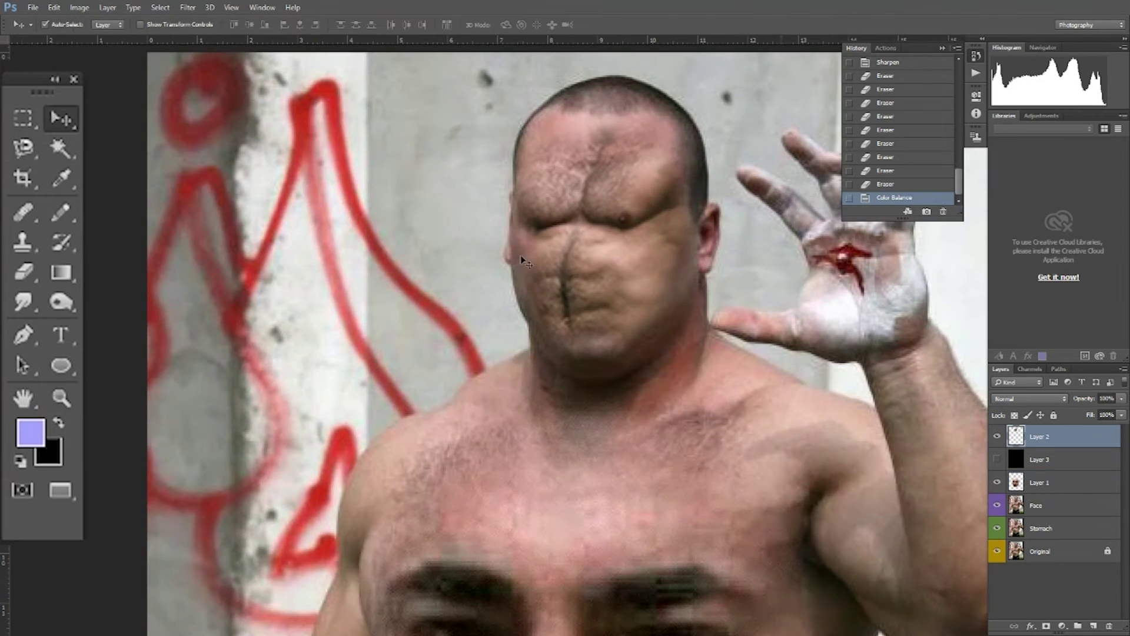
{"action": "key", "text": "v"}
{"action": "left_click", "coordinate": [80, 7]}
{"action": "mouse_move", "coordinate": [95, 35]}
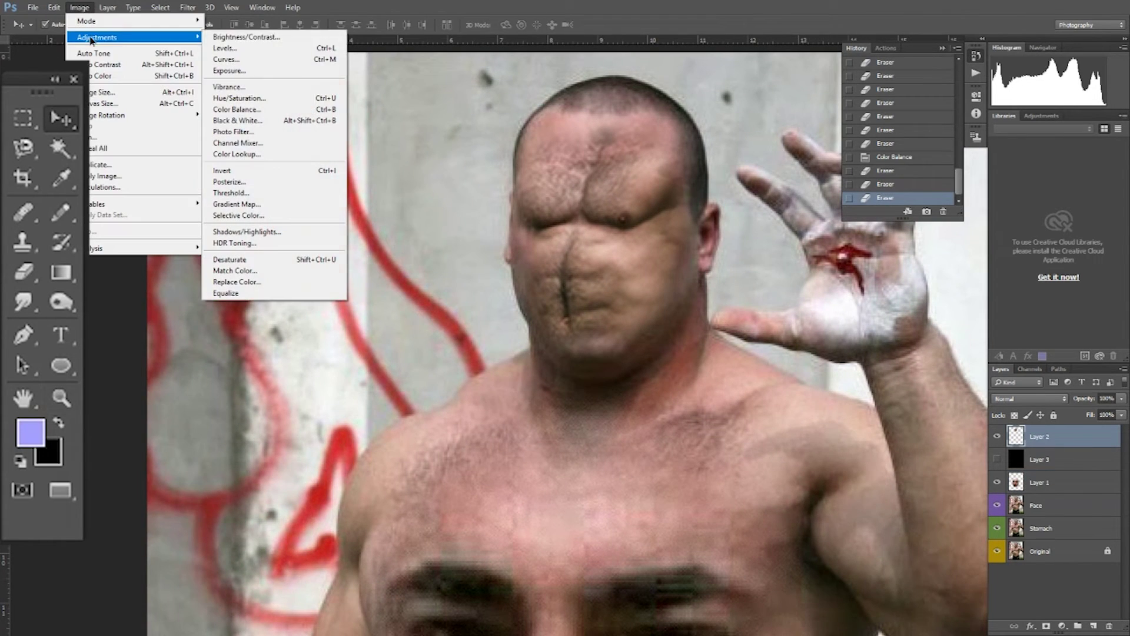
{"action": "left_click", "coordinate": [248, 107]}
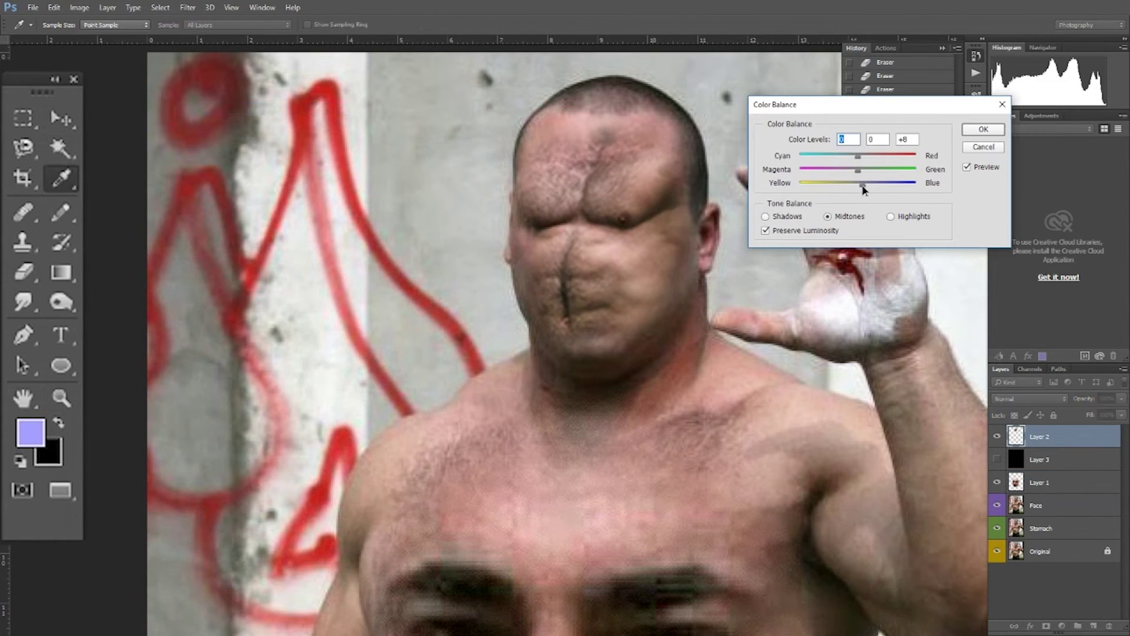
{"action": "left_click", "coordinate": [995, 133]}
Raise the torso patch's brightness to about 21 with Brightness/Contrast.
{"action": "left_click", "coordinate": [610, 204], "text": "ctrl"}
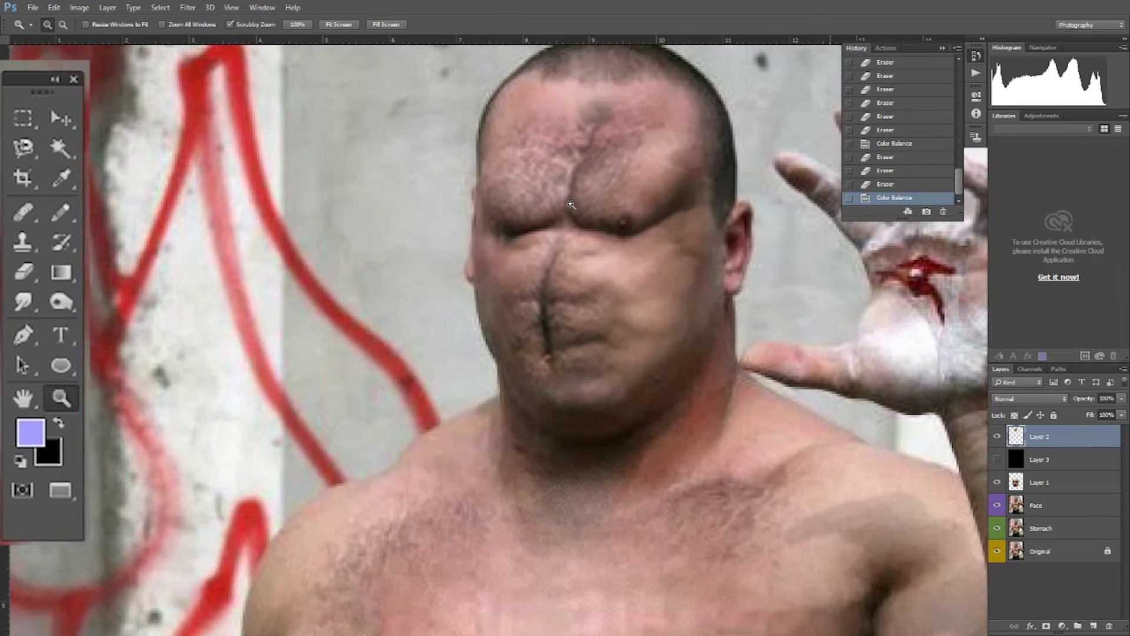
{"action": "left_click", "coordinate": [610, 204], "text": "ctrl"}
{"action": "left_click", "coordinate": [85, 9]}
{"action": "mouse_move", "coordinate": [96, 37]}
{"action": "left_click", "coordinate": [236, 37]}
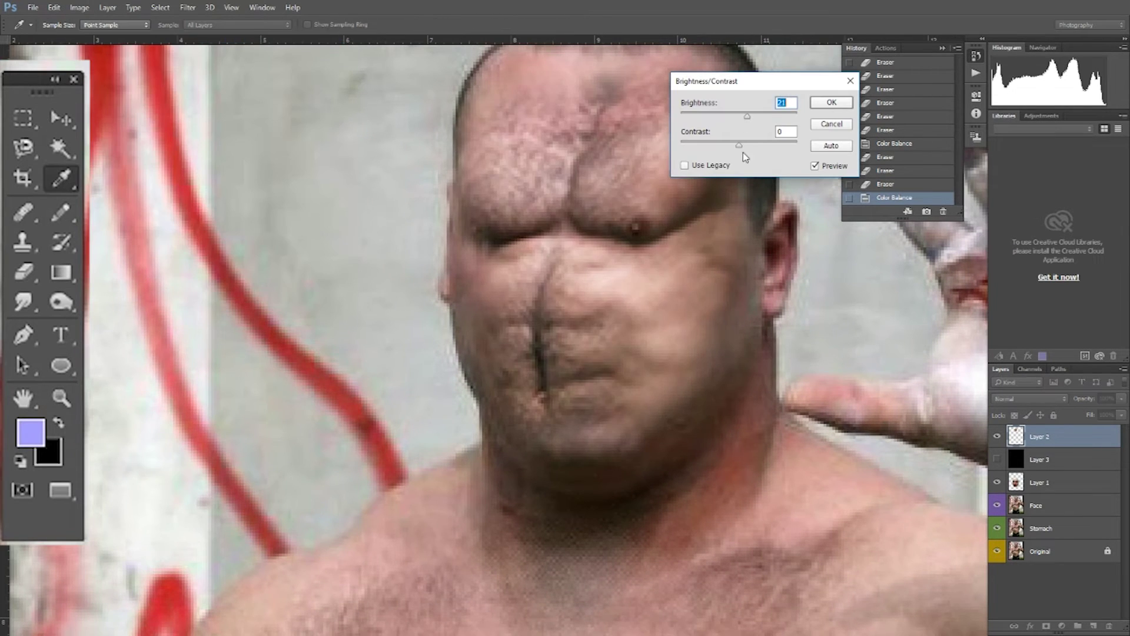
{"action": "left_click", "coordinate": [831, 103]}
Erase the torso patch's overlap along the cheek, temple and forehead, reducing the eraser to 15 px.
{"action": "key", "text": "ctrl+space"}
{"action": "mouse_move", "coordinate": [659, 245]}
{"action": "left_mouse_down"}
{"action": "mouse_move", "coordinate": [607, 239]}
{"action": "mouse_move", "coordinate": [672, 242]}
{"action": "left_mouse_up"}
{"action": "key", "text": "e"}
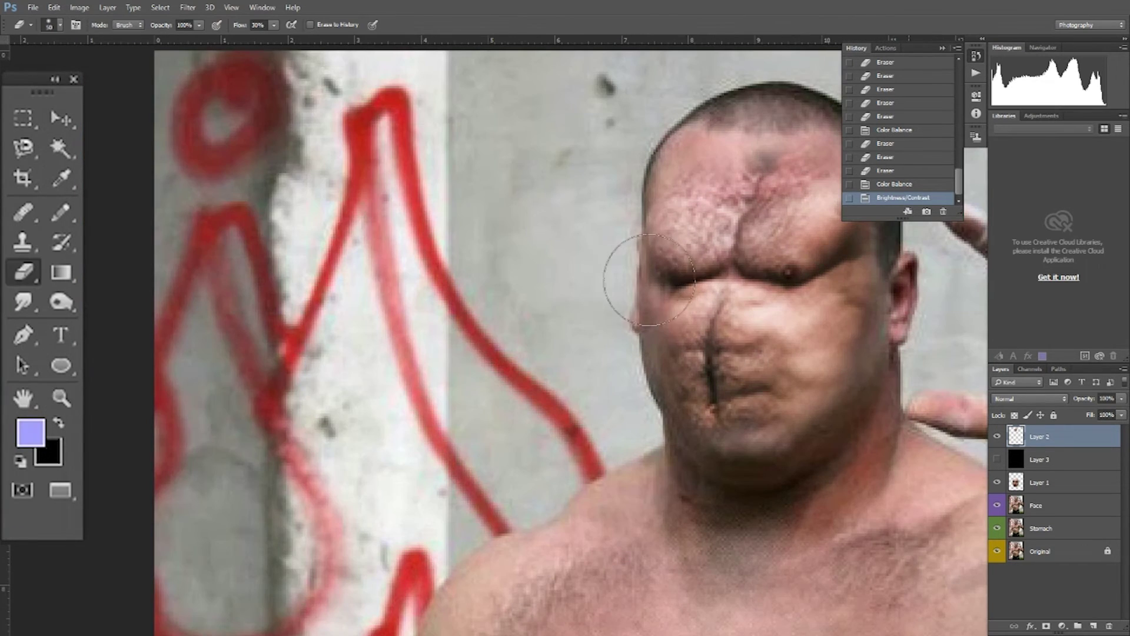
{"action": "left_click", "coordinate": [635, 284]}
{"action": "left_click", "coordinate": [631, 274]}
{"action": "left_click", "coordinate": [630, 278]}
{"action": "left_click", "coordinate": [632, 281]}
{"action": "left_click", "coordinate": [627, 259]}
{"action": "left_click", "coordinate": [626, 251]}
{"action": "key", "text": "["}
{"action": "left_click", "coordinate": [640, 219]}
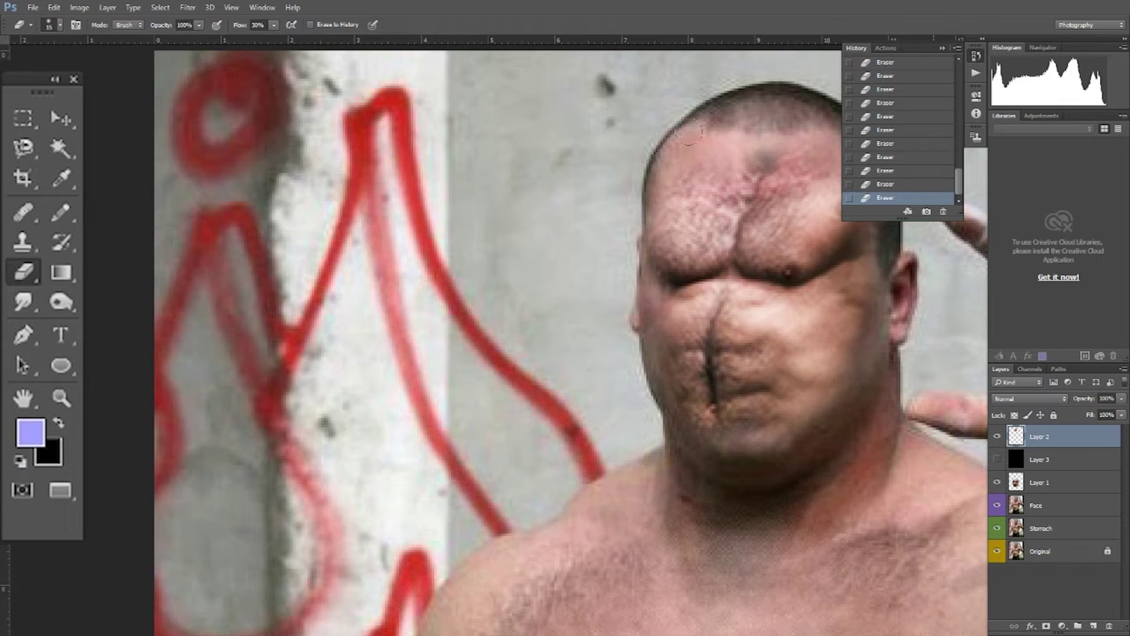
{"action": "key", "text": "space"}
{"action": "left_click_drag", "start_coordinate": [734, 135], "coordinate": [631, 160]}
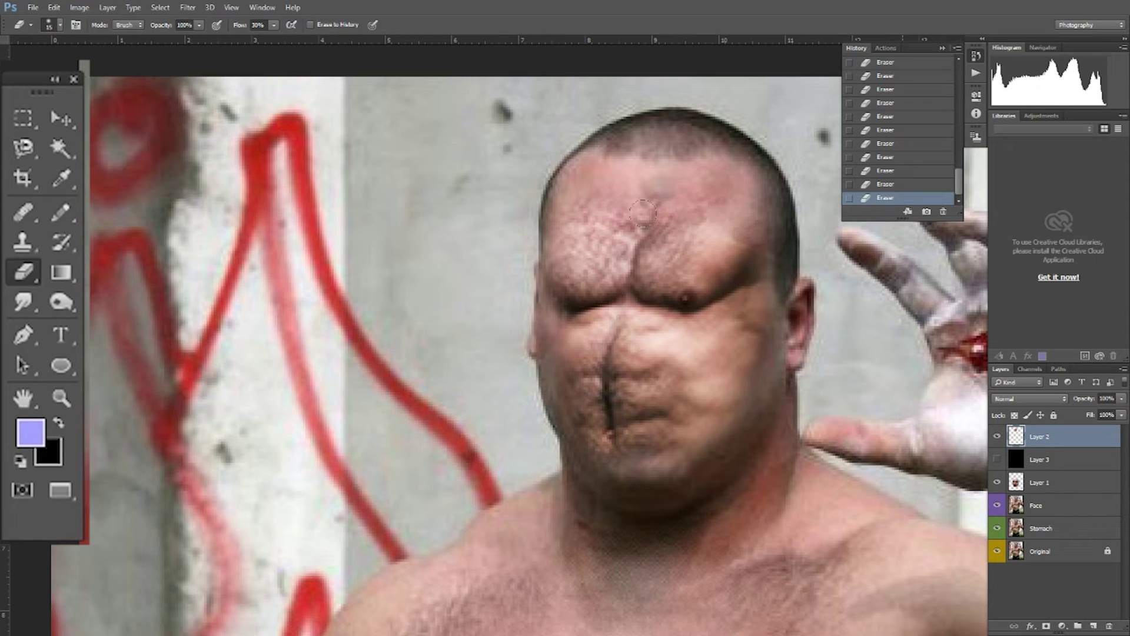
Refine the fit of the face patch in Layer 1 on the torso with Free Transform.
{"action": "key", "text": "z"}
{"action": "left_click_drag", "start_coordinate": [729, 405], "coordinate": [647, 408]}
{"action": "left_click", "coordinate": [747, 430]}
{"action": "key", "text": "space"}
{"action": "left_click_drag", "start_coordinate": [746, 430], "coordinate": [699, 269]}
{"action": "left_click", "coordinate": [734, 411], "text": "alt"}
{"action": "key", "text": "v"}
{"action": "left_click", "coordinate": [676, 449]}
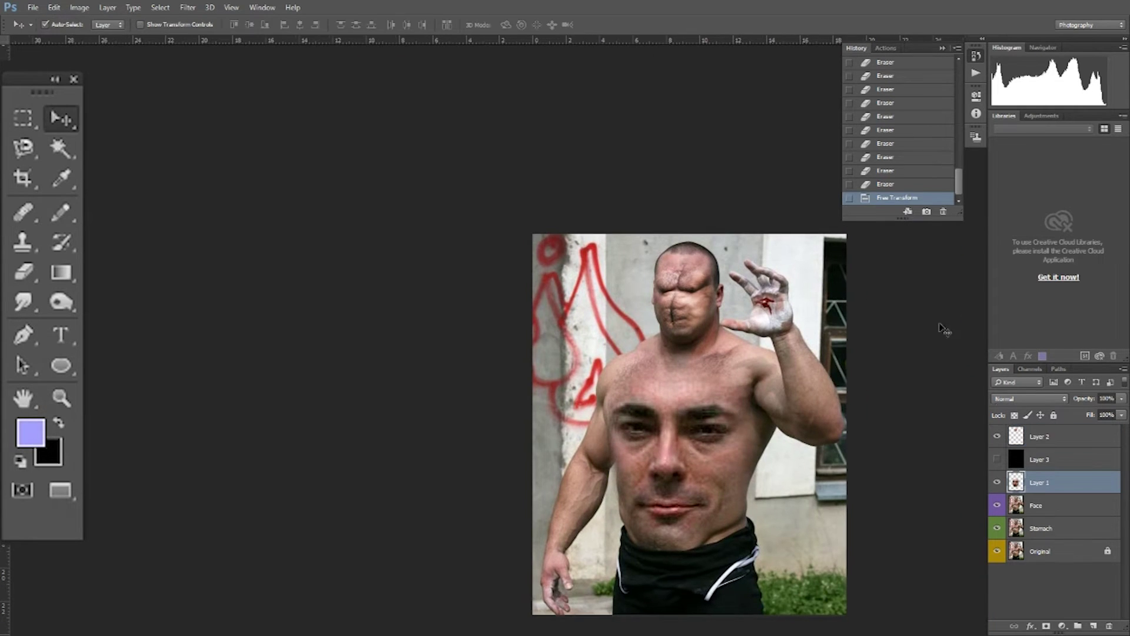
Merge all layers from Layer 2 down to Original into a single layer.
{"action": "left_click", "coordinate": [1046, 437]}
{"action": "key", "text": "z"}
{"action": "left_click", "coordinate": [707, 299]}
{"action": "key", "text": "v"}
{"action": "left_click", "coordinate": [182, 8]}
{"action": "left_click", "coordinate": [1042, 558], "text": "shift"}
{"action": "right_click", "coordinate": [1051, 557]}
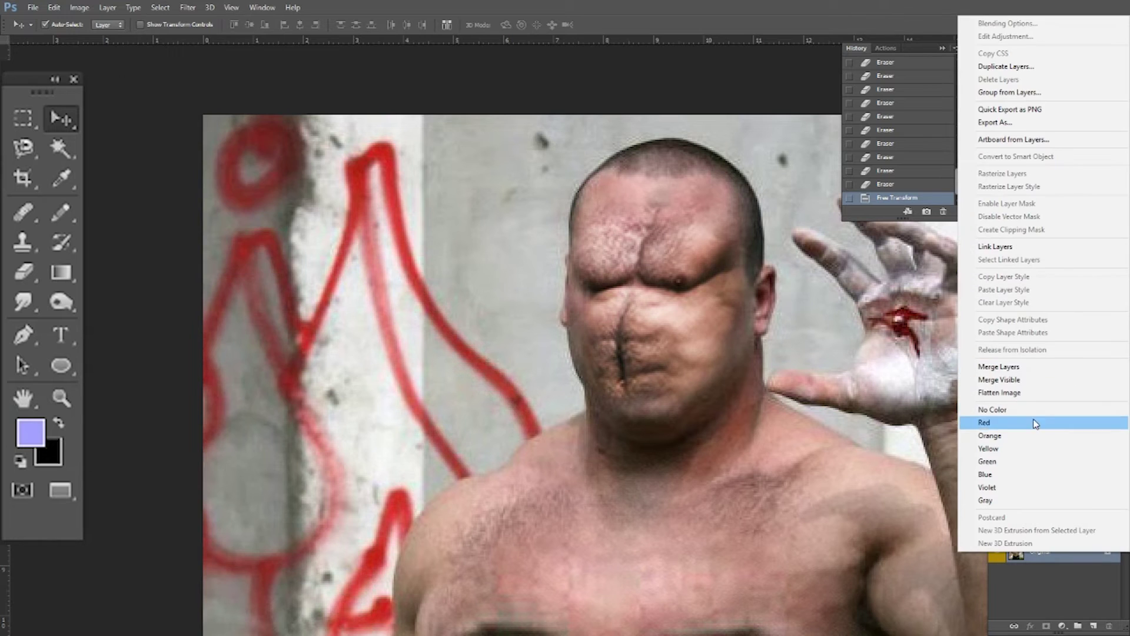
{"action": "left_click", "coordinate": [1025, 370]}
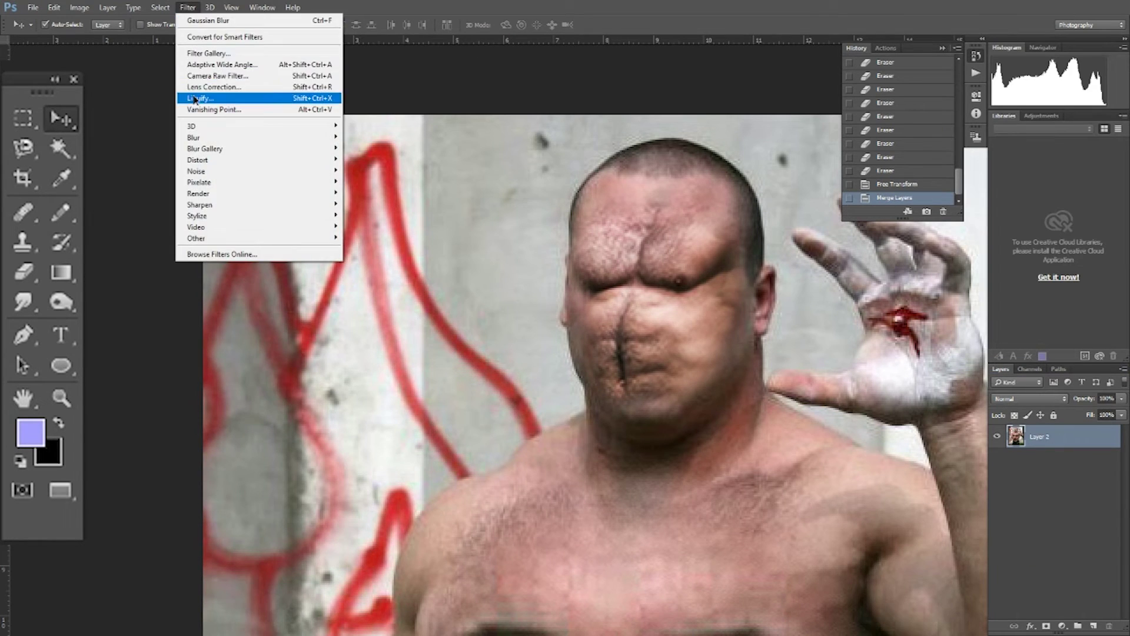
Open the merged layer in Liquify with the head magnified in the preview.
{"action": "left_click", "coordinate": [224, 99]}
{"action": "mouse_move", "coordinate": [498, 19]}
{"action": "left_mouse_down"}
{"action": "mouse_move", "coordinate": [666, 149]}
{"action": "mouse_move", "coordinate": [647, 146]}
{"action": "left_mouse_up"}
{"action": "key", "text": "z"}
{"action": "left_click", "coordinate": [534, 261]}
{"action": "left_click", "coordinate": [533, 261]}
{"action": "left_click_drag", "start_coordinate": [515, 261], "coordinate": [530, 238]}
{"action": "left_click", "coordinate": [530, 237]}
{"action": "left_click_drag", "start_coordinate": [451, 362], "coordinate": [499, 257]}
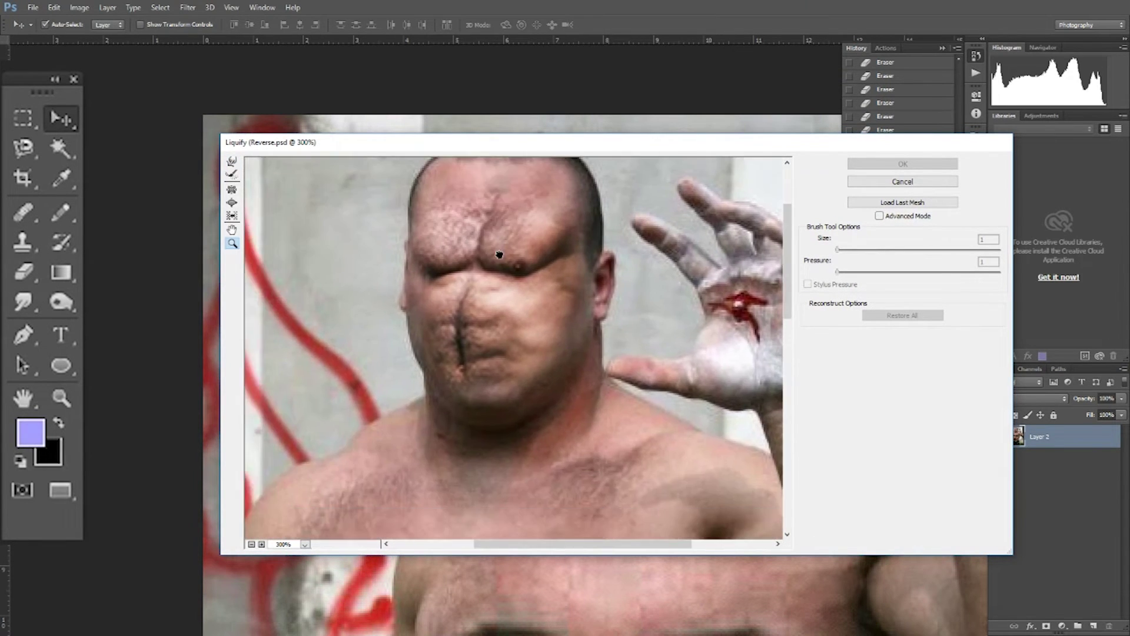
{"action": "left_click", "coordinate": [499, 256]}
Reduce the warp brush to size 30 and push the edge of the jaw slightly inward.
{"action": "key", "text": "bracketleft"}
{"action": "key", "text": "bracketleft"}
{"action": "key", "text": "bracketleft"}
{"action": "key", "text": "bracketleft"}
{"action": "key", "text": "bracketleft"}
{"action": "key", "text": "bracketleft"}
{"action": "key", "text": "bracketleft"}
{"action": "key", "text": "bracketleft"}
{"action": "key", "text": "bracketleft"}
{"action": "key", "text": "bracketleft"}
{"action": "left_click_drag", "start_coordinate": [400, 389], "coordinate": [414, 396]}
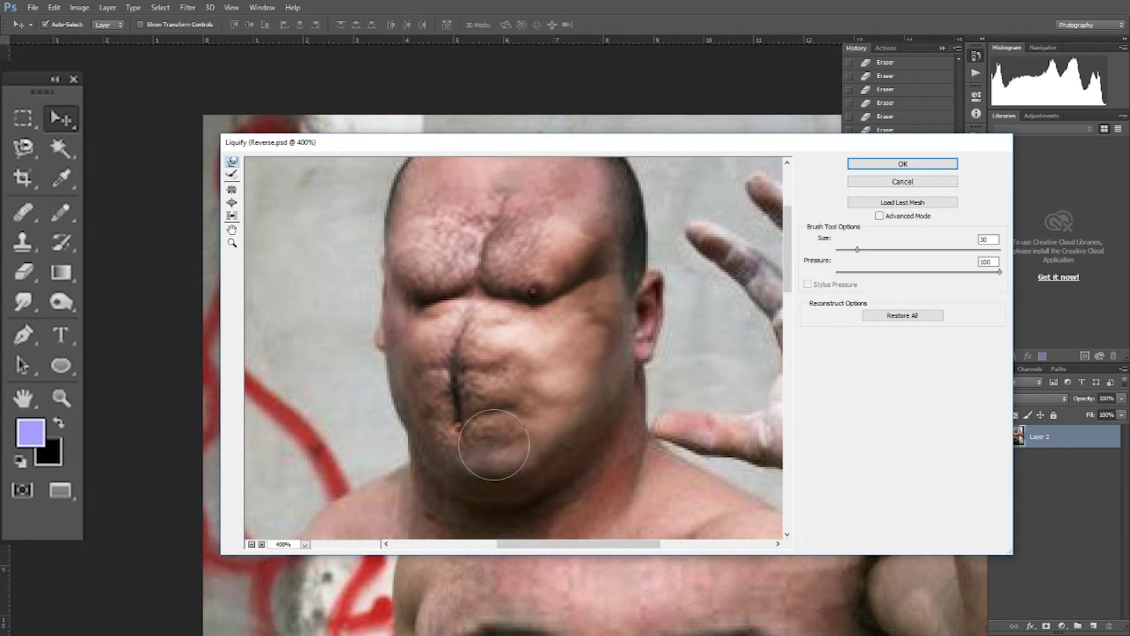
Warp the vertical abdominal crease on the face slightly sideways to straighten it.
{"action": "left_click", "coordinate": [521, 434], "text": "alt"}
{"action": "left_click", "coordinate": [520, 434], "text": "alt"}
{"action": "left_click", "coordinate": [520, 434], "text": "alt"}
{"action": "left_click", "coordinate": [518, 281]}
{"action": "left_click", "coordinate": [518, 281]}
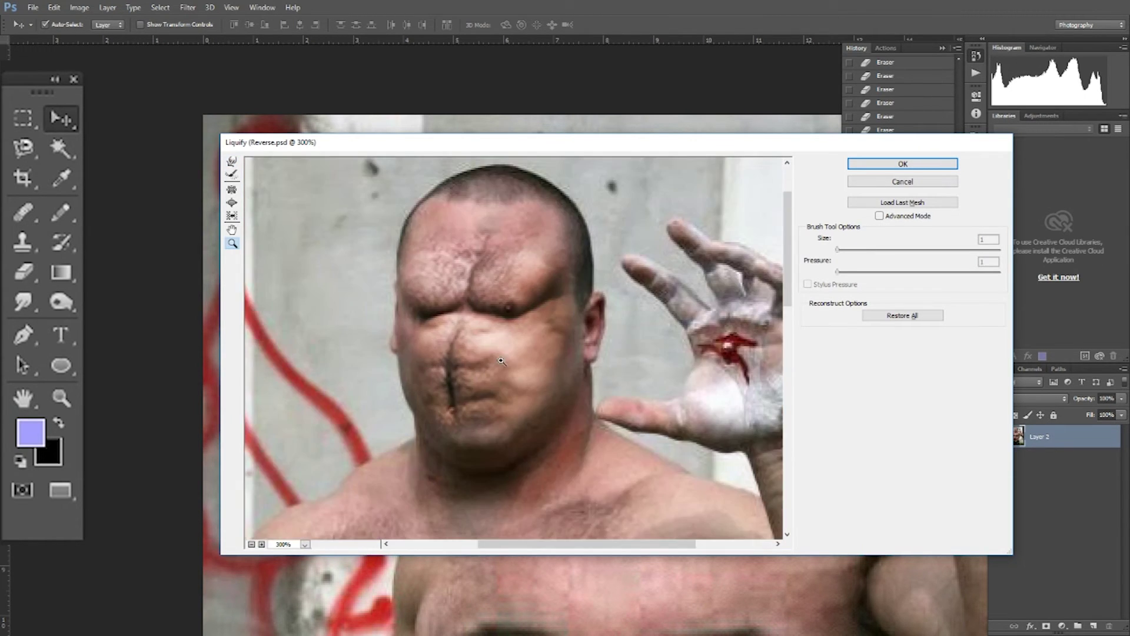
{"action": "left_click", "coordinate": [505, 391]}
{"action": "left_click", "coordinate": [424, 251]}
{"action": "key", "text": "w"}
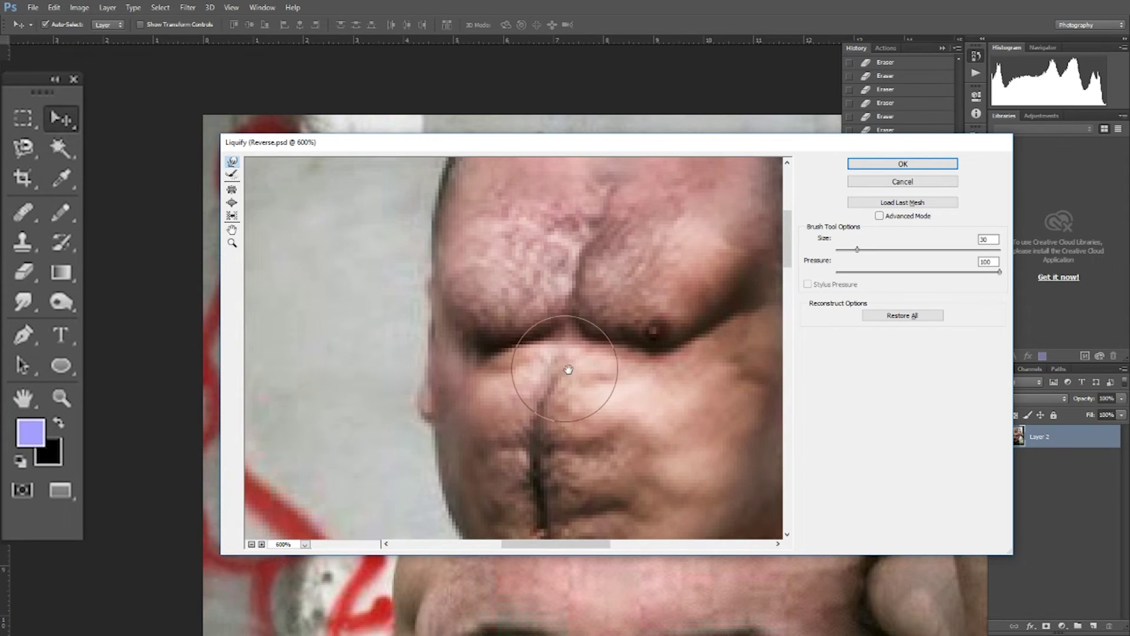
{"action": "left_click_drag", "start_coordinate": [545, 532], "coordinate": [469, 393]}
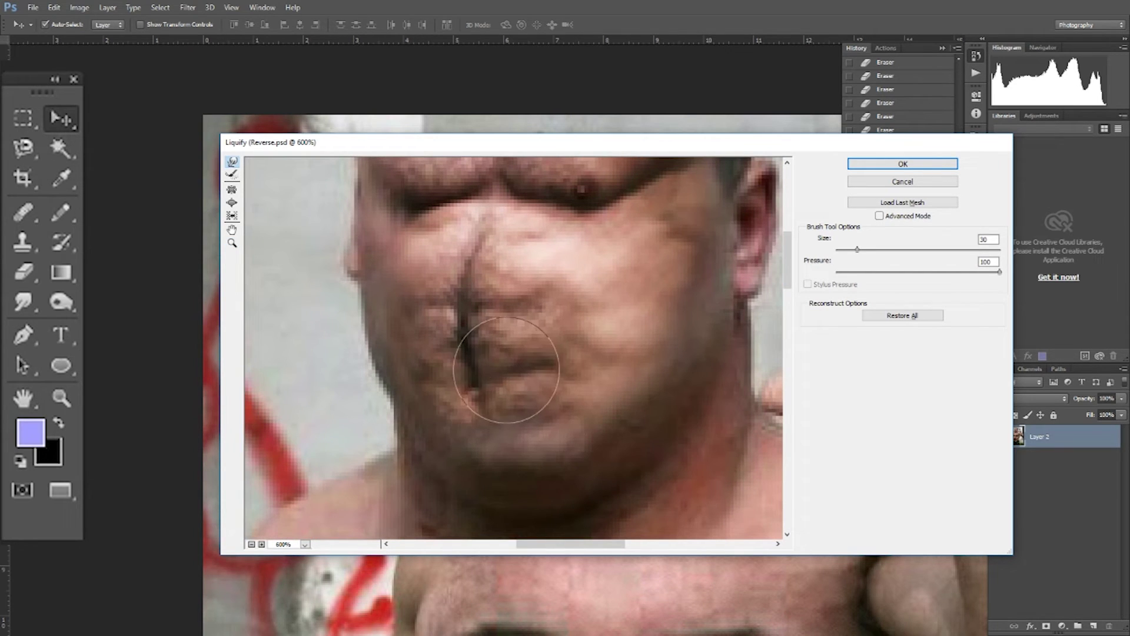
{"action": "left_click_drag", "start_coordinate": [470, 280], "coordinate": [484, 282]}
Examine the warped crease and jaw in the Liquify preview at different magnifications.
{"action": "key", "text": "z"}
{"action": "left_click", "coordinate": [508, 306], "text": "alt"}
{"action": "left_click", "coordinate": [517, 318], "text": "alt"}
{"action": "left_click", "coordinate": [533, 318], "text": "alt"}
{"action": "left_click", "coordinate": [538, 306], "text": "alt"}
{"action": "left_click", "coordinate": [537, 300], "text": "alt"}
{"action": "mouse_move", "coordinate": [535, 321]}
{"action": "left_mouse_down"}
{"action": "mouse_move", "coordinate": [530, 266]}
{"action": "mouse_move", "coordinate": [519, 298]}
{"action": "left_mouse_up"}
{"action": "left_click", "coordinate": [529, 267]}
{"action": "left_click", "coordinate": [478, 353]}
{"action": "left_click", "coordinate": [479, 353]}
{"action": "left_click_drag", "start_coordinate": [479, 354], "coordinate": [425, 378]}
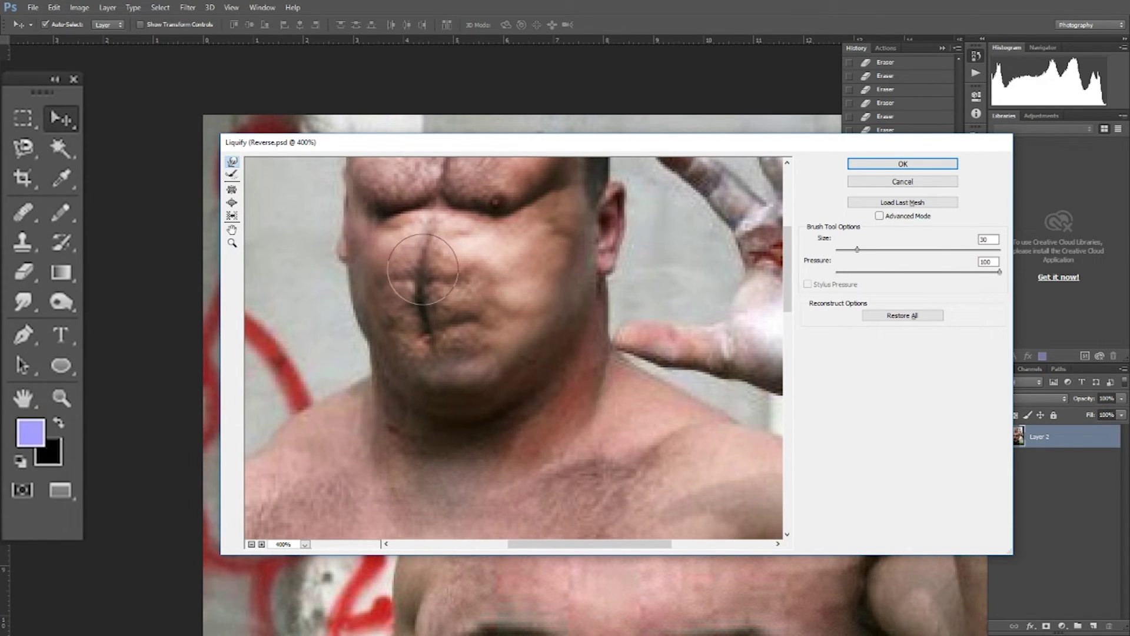
Check the whole reshaped head and apply the Liquify changes.
{"action": "left_click", "coordinate": [539, 391], "text": "alt"}
{"action": "left_click", "coordinate": [524, 374], "text": "alt"}
{"action": "left_click", "coordinate": [516, 353], "text": "alt"}
{"action": "left_click", "coordinate": [518, 294]}
{"action": "double_click", "coordinate": [517, 319]}
{"action": "mouse_move", "coordinate": [518, 278]}
{"action": "left_mouse_down"}
{"action": "mouse_move", "coordinate": [517, 319]}
{"action": "mouse_move", "coordinate": [518, 298]}
{"action": "left_mouse_up"}
{"action": "left_click", "coordinate": [483, 309], "text": "alt"}
{"action": "left_click", "coordinate": [518, 297]}
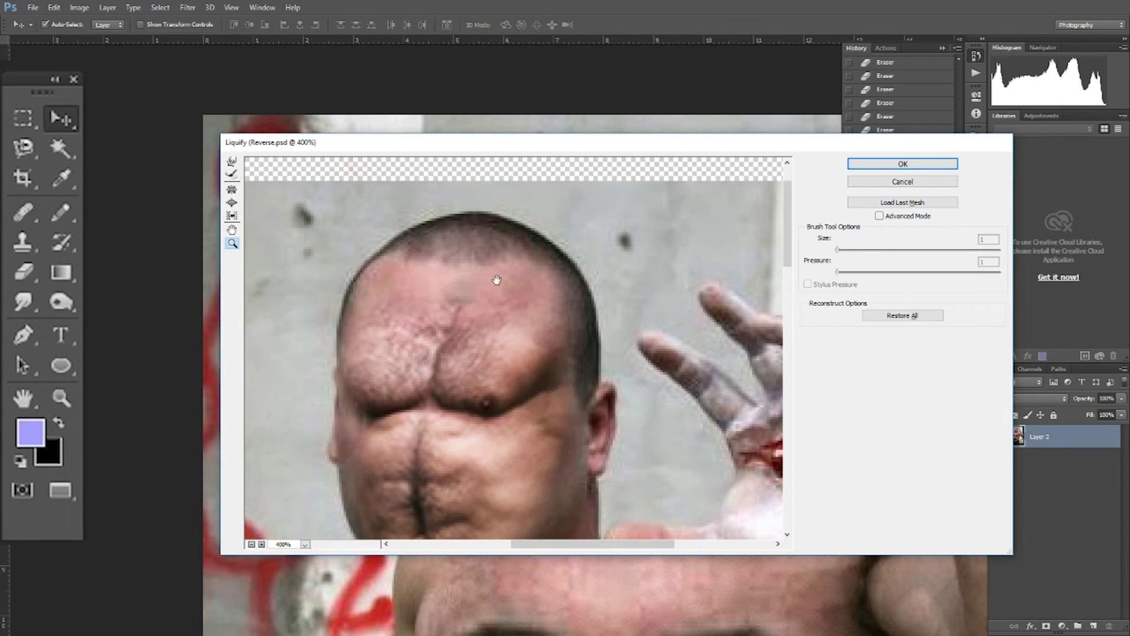
{"action": "left_click", "coordinate": [878, 165]}
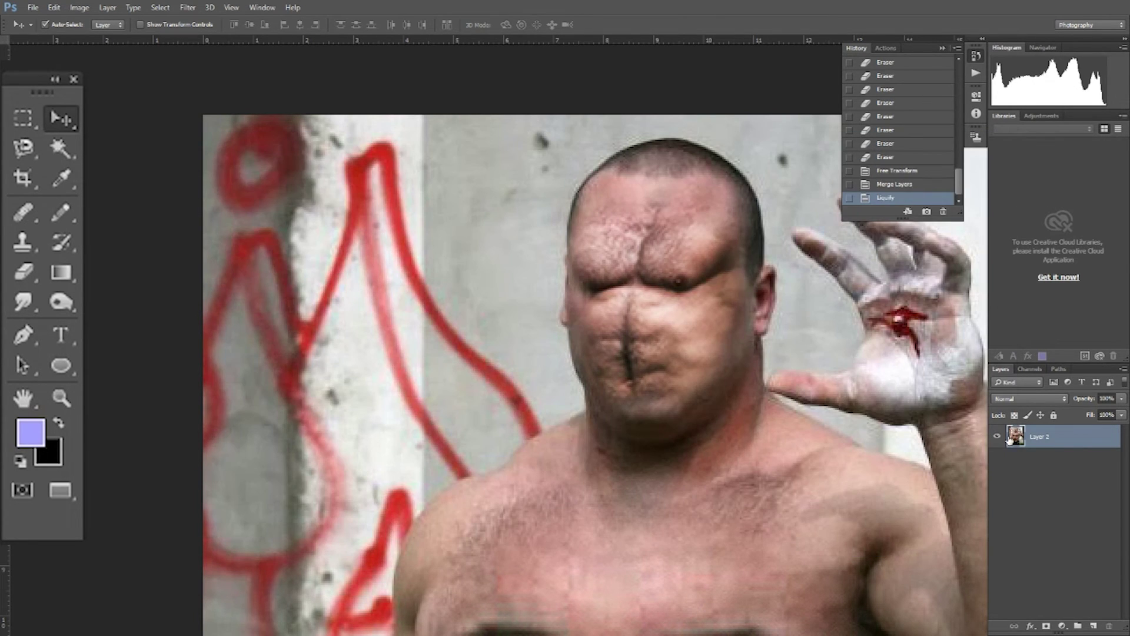
Choose the Clone Stamp with a 150 px brush and add a new layer above Layer 2.
{"action": "key", "text": "z"}
{"action": "left_click", "coordinate": [721, 413], "text": "alt"}
{"action": "key", "text": "s"}
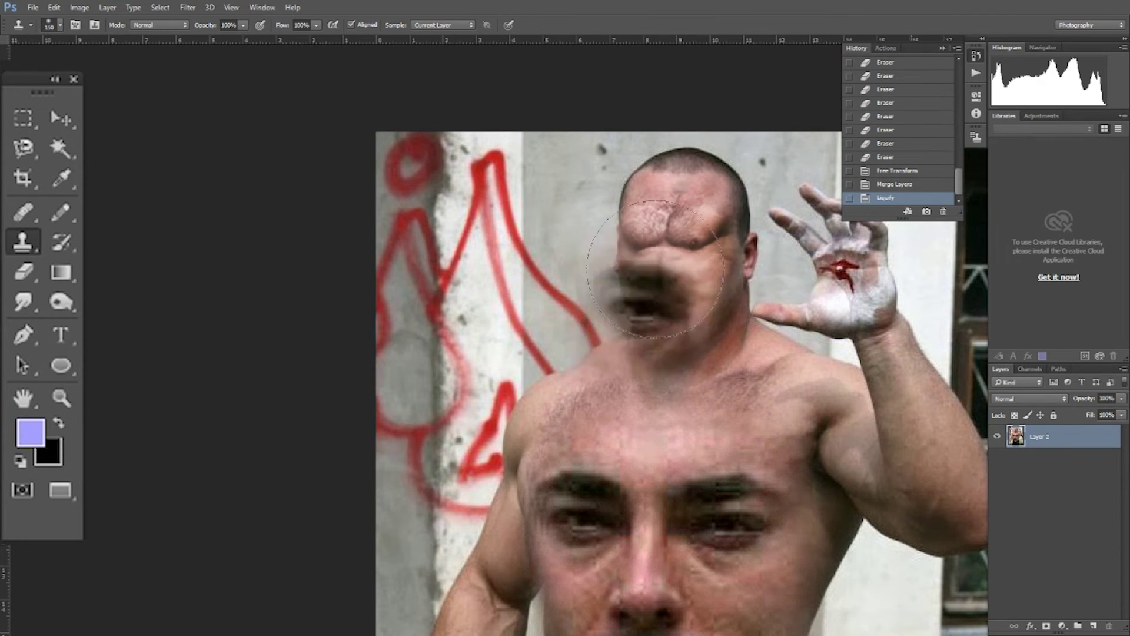
{"action": "left_click", "coordinate": [1094, 627]}
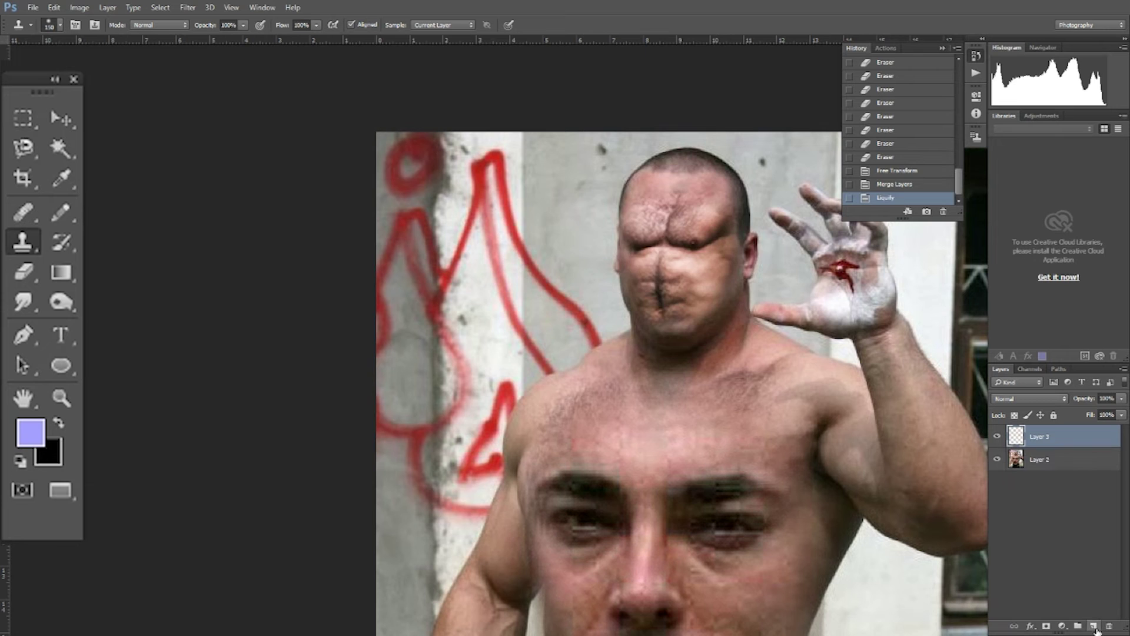
Clone the torso's face over the head onto the new layer and reposition the cloned area.
{"action": "left_click", "coordinate": [598, 237]}
{"action": "left_click", "coordinate": [598, 235]}
{"action": "key", "text": "v"}
{"action": "mouse_move", "coordinate": [580, 240]}
{"action": "left_mouse_down"}
{"action": "mouse_move", "coordinate": [573, 265]}
{"action": "mouse_move", "coordinate": [589, 201]}
{"action": "mouse_move", "coordinate": [789, 235]}
{"action": "mouse_move", "coordinate": [635, 194]}
{"action": "left_mouse_up"}
{"action": "key", "text": "s"}
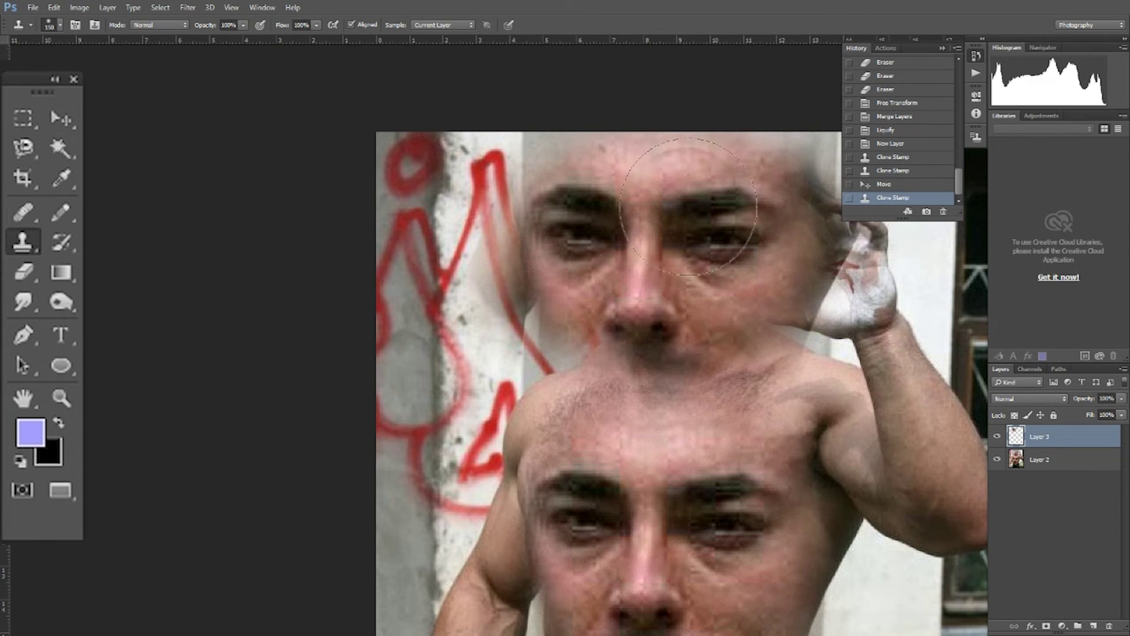
Erase the edges, cheeks and eyes of the cloned face over the head on Layer 3, keeping its brows and nose.
{"action": "key", "text": "e"}
{"action": "mouse_move", "coordinate": [783, 276]}
{"action": "left_mouse_down"}
{"action": "mouse_move", "coordinate": [715, 247]}
{"action": "mouse_move", "coordinate": [760, 236]}
{"action": "mouse_move", "coordinate": [824, 259]}
{"action": "mouse_move", "coordinate": [755, 311]}
{"action": "mouse_move", "coordinate": [722, 300]}
{"action": "left_mouse_up"}
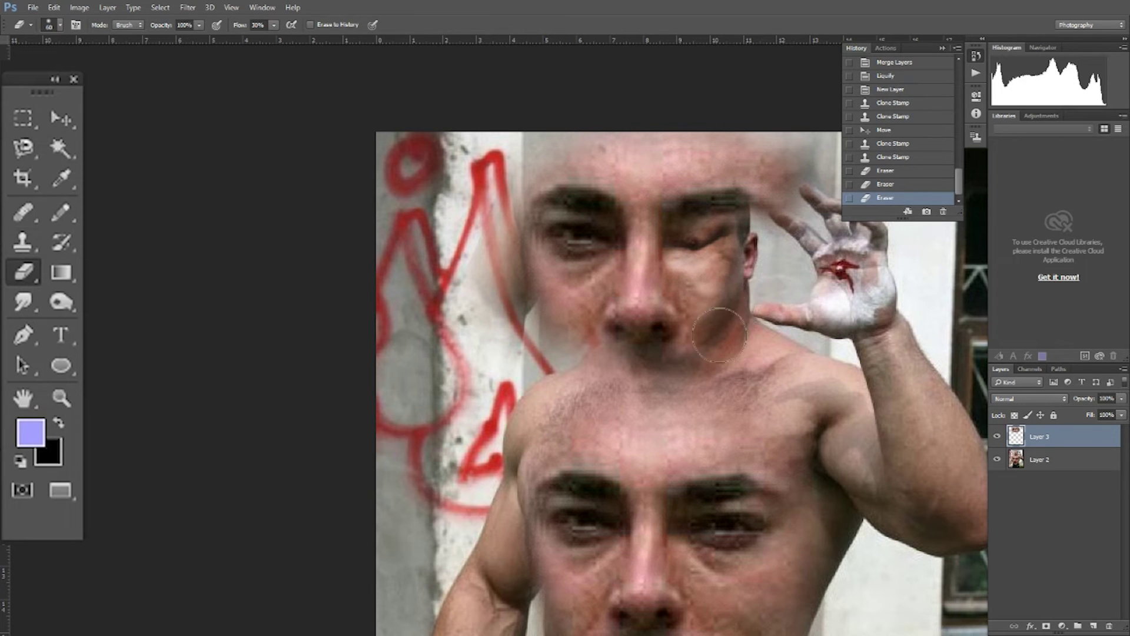
{"action": "mouse_move", "coordinate": [711, 347]}
{"action": "left_mouse_down"}
{"action": "mouse_move", "coordinate": [629, 387]}
{"action": "mouse_move", "coordinate": [535, 334]}
{"action": "mouse_move", "coordinate": [553, 256]}
{"action": "mouse_move", "coordinate": [580, 248]}
{"action": "mouse_move", "coordinate": [537, 238]}
{"action": "mouse_move", "coordinate": [570, 249]}
{"action": "mouse_move", "coordinate": [584, 286]}
{"action": "mouse_move", "coordinate": [579, 331]}
{"action": "mouse_move", "coordinate": [500, 219]}
{"action": "left_mouse_up"}
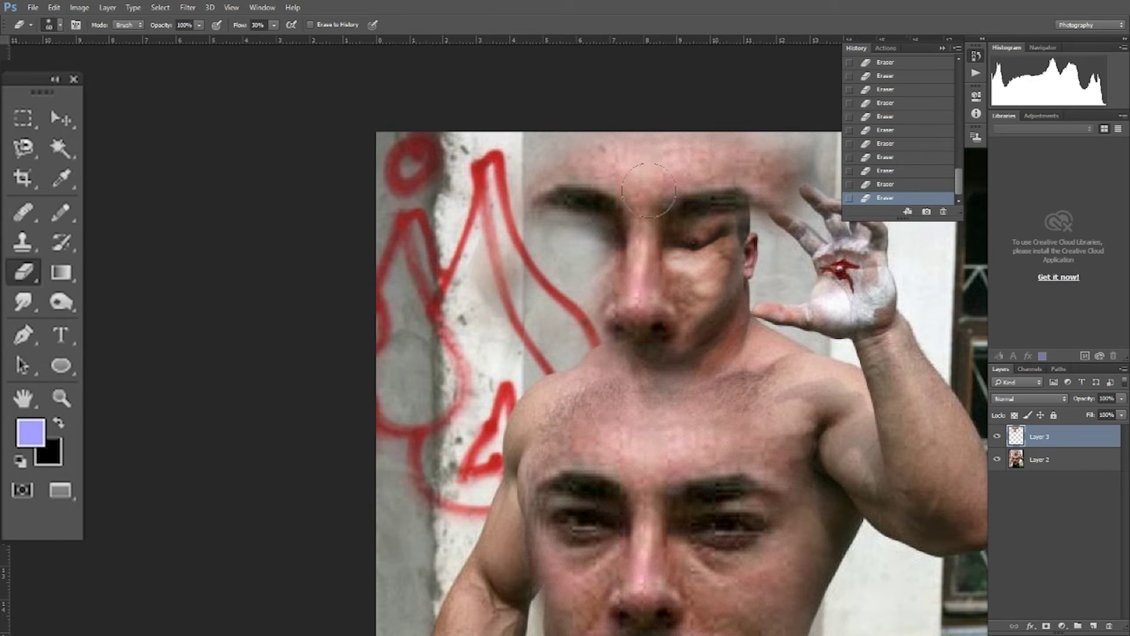
{"action": "key", "text": "b"}
{"action": "left_click_drag", "start_coordinate": [650, 177], "coordinate": [630, 237]}
{"action": "key", "text": "ctrl+z"}
Move the cloned eyebrows and nose over the head and scale them down to fit its face.
{"action": "key", "text": "v"}
{"action": "left_click_drag", "start_coordinate": [656, 189], "coordinate": [627, 273]}
{"action": "key", "text": "ctrl+t"}
{"action": "left_click_drag", "start_coordinate": [396, 217], "coordinate": [525, 295]}
{"action": "left_click_drag", "start_coordinate": [596, 323], "coordinate": [629, 216]}
{"action": "left_click_drag", "start_coordinate": [558, 188], "coordinate": [587, 208]}
{"action": "left_click_drag", "start_coordinate": [654, 226], "coordinate": [648, 220]}
{"action": "key", "text": "Return"}
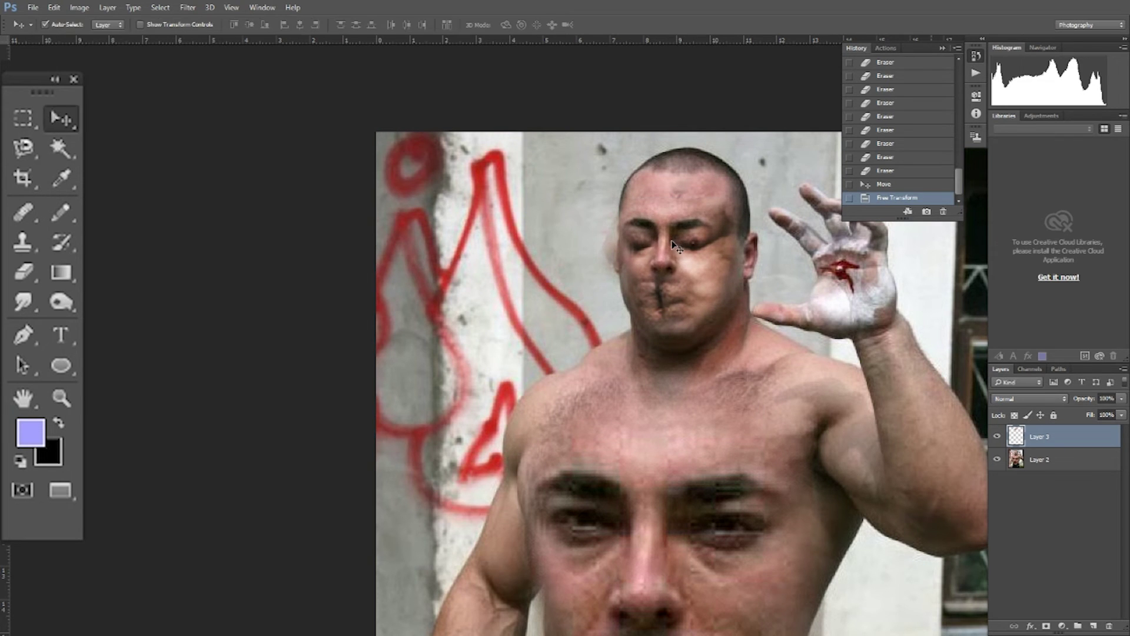
Erase the cloned skin spilling past the edge of the head opposite the visible ear and check the whole figure.
{"action": "key", "text": "z"}
{"action": "left_click", "coordinate": [673, 241]}
{"action": "left_click", "coordinate": [673, 241]}
{"action": "key", "text": "e"}
{"action": "left_click", "coordinate": [559, 264]}
{"action": "left_click", "coordinate": [555, 262]}
{"action": "left_click", "coordinate": [552, 259]}
{"action": "left_click_drag", "start_coordinate": [550, 254], "coordinate": [524, 208]}
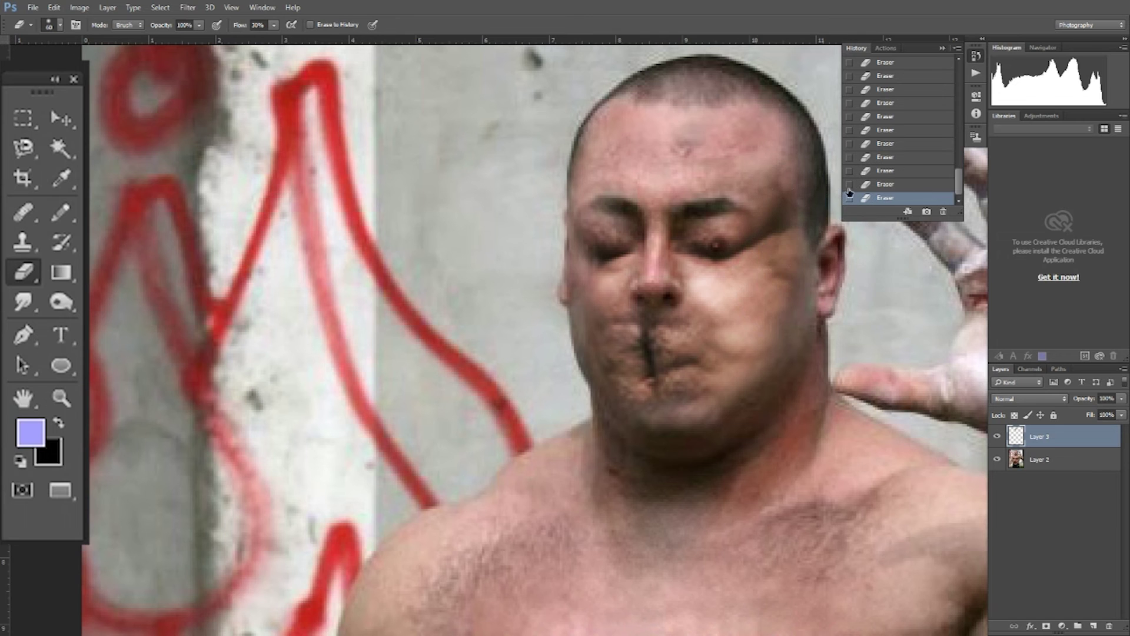
{"action": "key", "text": "z"}
{"action": "left_click", "coordinate": [801, 322], "text": "alt"}
{"action": "left_click", "coordinate": [800, 321], "text": "alt"}
{"action": "left_click", "coordinate": [801, 321], "text": "alt"}
{"action": "key", "text": "e"}
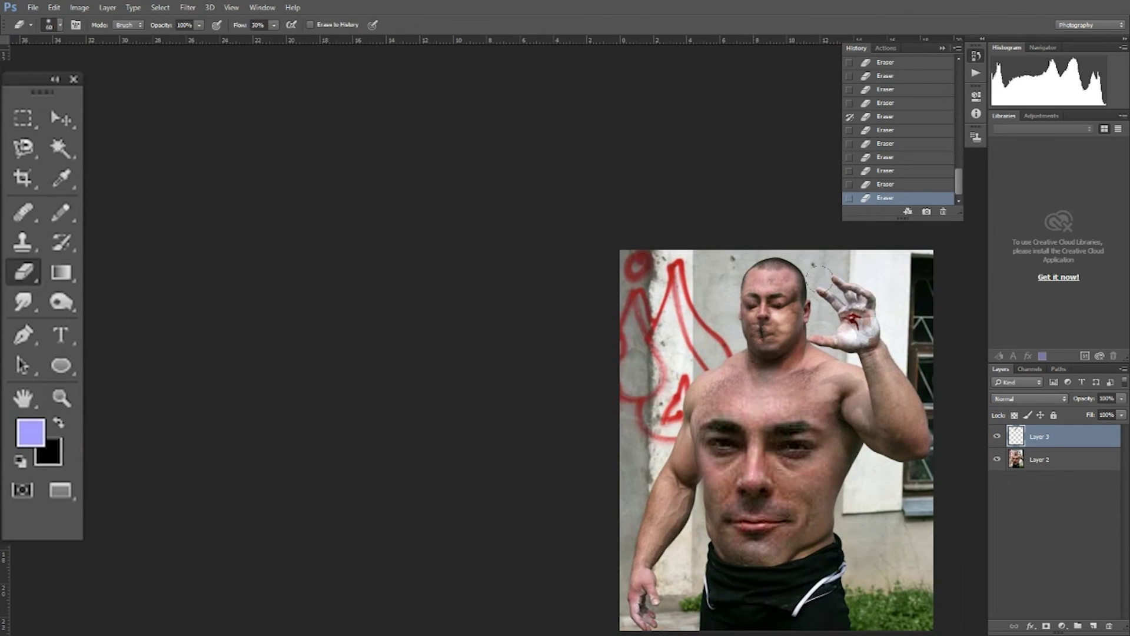
Reposition the cloned eyebrows and nose on the head and enlarge them slightly.
{"action": "key", "text": "z"}
{"action": "left_click", "coordinate": [810, 297]}
{"action": "left_click", "coordinate": [811, 297]}
{"action": "key", "text": "v"}
{"action": "left_click_drag", "start_coordinate": [684, 305], "coordinate": [674, 310]}
{"action": "key", "text": "ctrl+t"}
{"action": "left_click_drag", "start_coordinate": [804, 262], "coordinate": [824, 252]}
{"action": "left_click_drag", "start_coordinate": [708, 285], "coordinate": [721, 283]}
{"action": "left_click_drag", "start_coordinate": [855, 248], "coordinate": [850, 238]}
{"action": "left_click_drag", "start_coordinate": [740, 287], "coordinate": [738, 275]}
{"action": "key", "text": "Return"}
Refine the cloned features around the nose with a 15 px Eraser and return to an earlier eraser state in the history.
{"action": "key", "text": "z"}
{"action": "left_click", "coordinate": [713, 307]}
{"action": "key", "text": "e"}
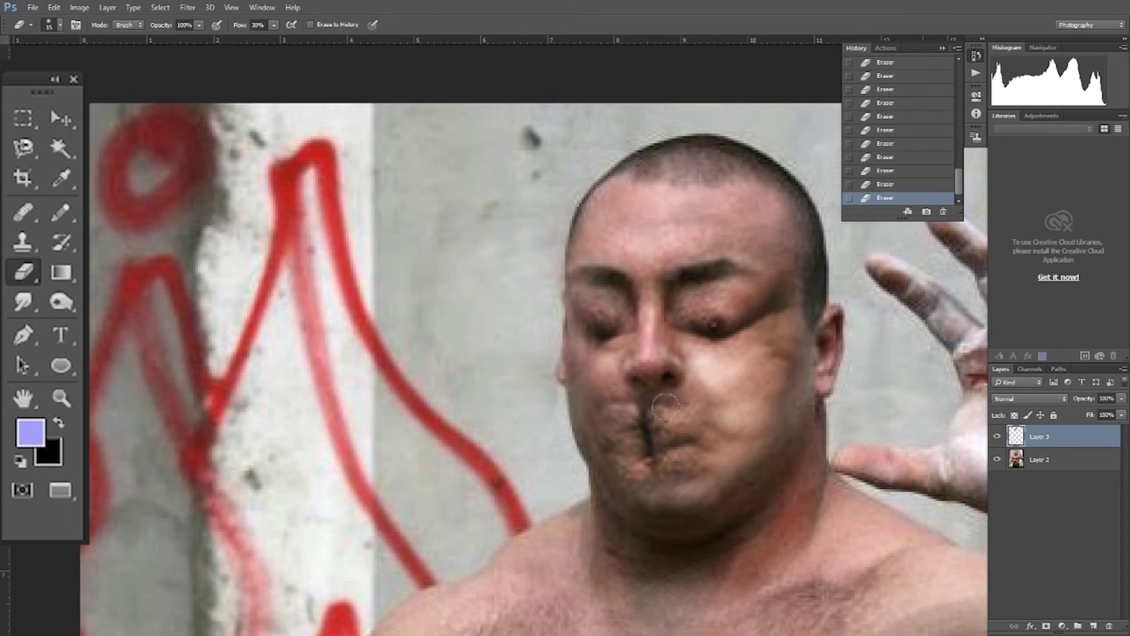
{"action": "key", "text": "z"}
{"action": "left_click", "coordinate": [793, 433], "text": "alt"}
{"action": "left_click", "coordinate": [914, 143]}
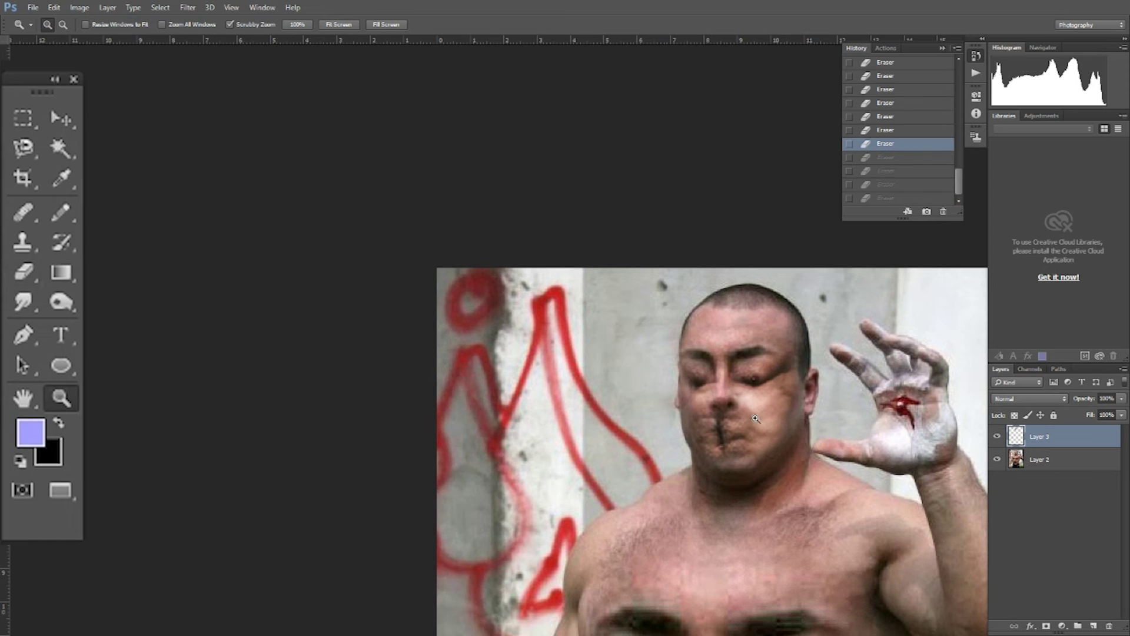
{"action": "left_click", "coordinate": [748, 453], "text": "alt"}
{"action": "left_click", "coordinate": [748, 452]}
{"action": "key", "text": "v"}
{"action": "mouse_move", "coordinate": [720, 405]}
{"action": "left_mouse_down"}
{"action": "mouse_move", "coordinate": [537, 405]}
{"action": "mouse_move", "coordinate": [674, 379]}
{"action": "mouse_move", "coordinate": [703, 400]}
{"action": "left_mouse_up"}
{"action": "key", "text": "ctrl+alt+z"}
Erase the cloned nose, and move the remaining eyebrows up the forehead scaled to about 86%.
{"action": "key", "text": "e"}
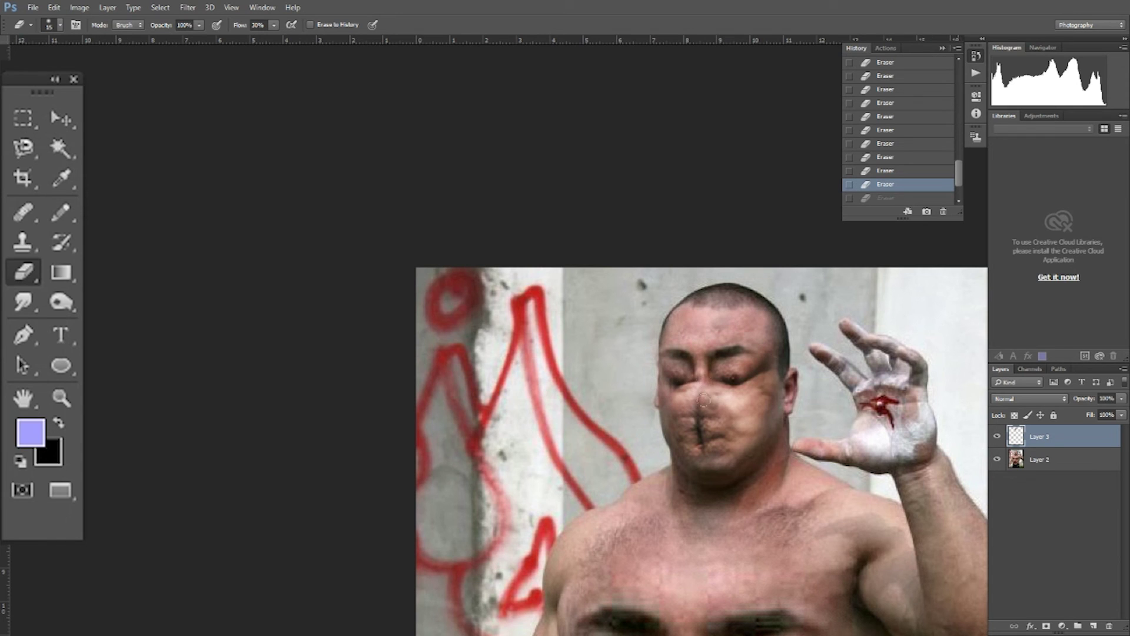
{"action": "key", "text": "v"}
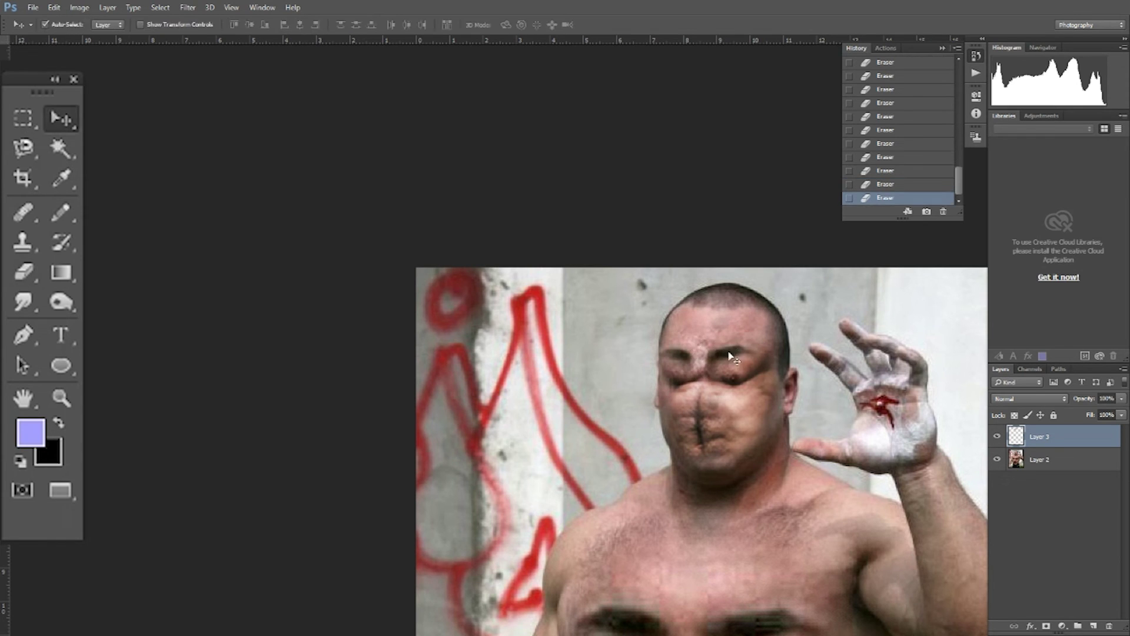
{"action": "left_click_drag", "start_coordinate": [695, 348], "coordinate": [695, 333]}
{"action": "key", "text": "ctrl+t"}
{"action": "left_click_drag", "start_coordinate": [826, 300], "coordinate": [813, 307]}
{"action": "left_click_drag", "start_coordinate": [742, 333], "coordinate": [730, 336]}
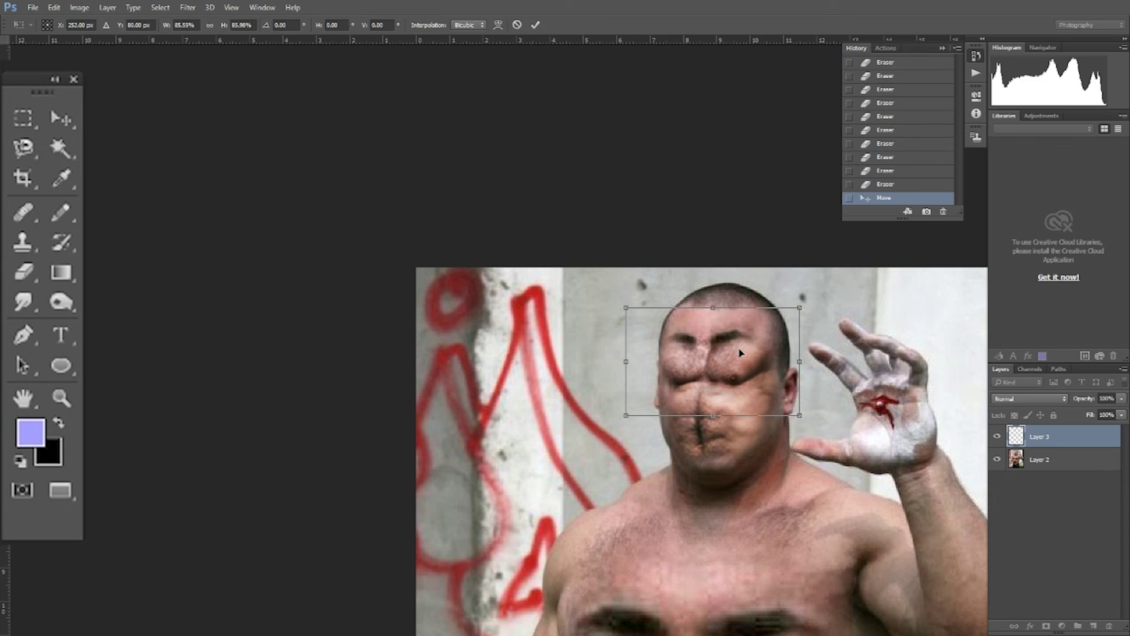
{"action": "key", "text": "Return"}
Add a violet-filled layer beneath Layer 3 as a backdrop and erase the stray pixels around the cloned eyebrows.
{"action": "key", "text": "e"}
{"action": "left_click", "coordinate": [1093, 625]}
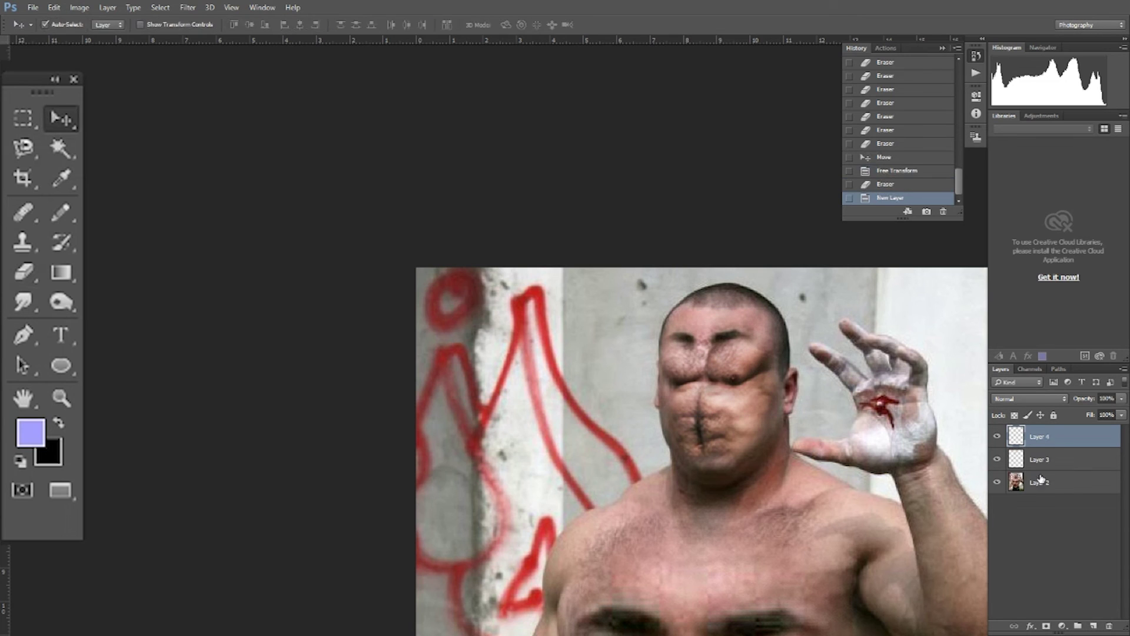
{"action": "key", "text": "ctrl+bracketleft"}
{"action": "key", "text": "alt+BackSpace"}
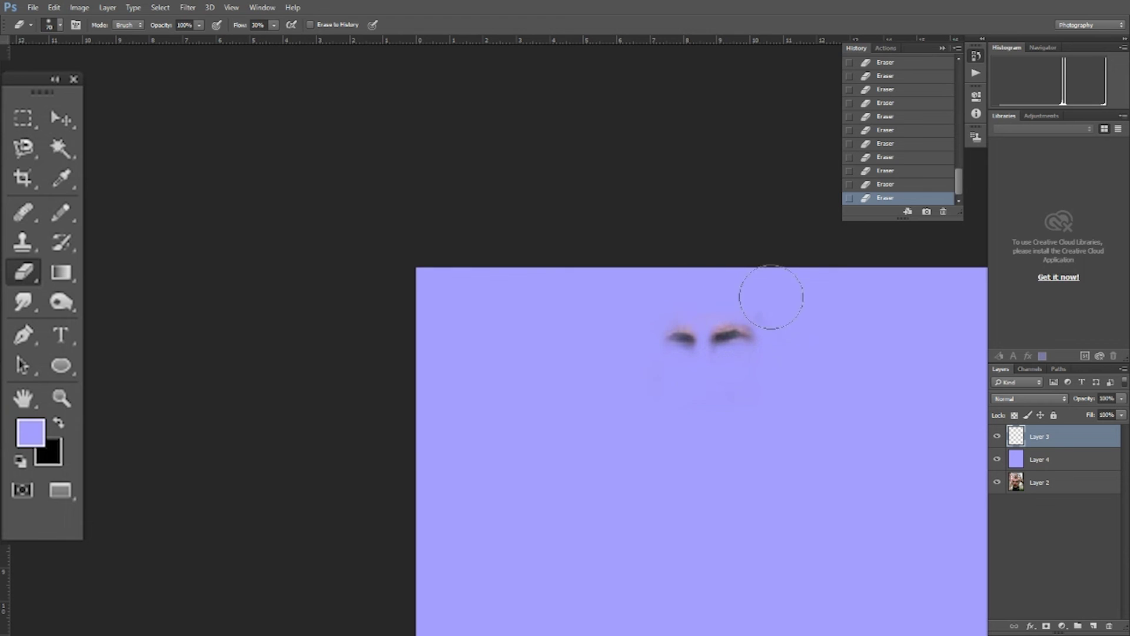
Delete the violet backdrop layer and check the eyebrows against the head at different magnifications.
{"action": "key", "text": "v"}
{"action": "left_click", "coordinate": [1040, 460]}
{"action": "left_click_drag", "start_coordinate": [1040, 459], "coordinate": [1110, 625]}
{"action": "key", "text": "z"}
{"action": "left_click", "coordinate": [774, 424], "text": "alt"}
{"action": "left_click", "coordinate": [769, 423], "text": "alt"}
{"action": "left_click", "coordinate": [769, 430]}
{"action": "left_click", "coordinate": [776, 429]}
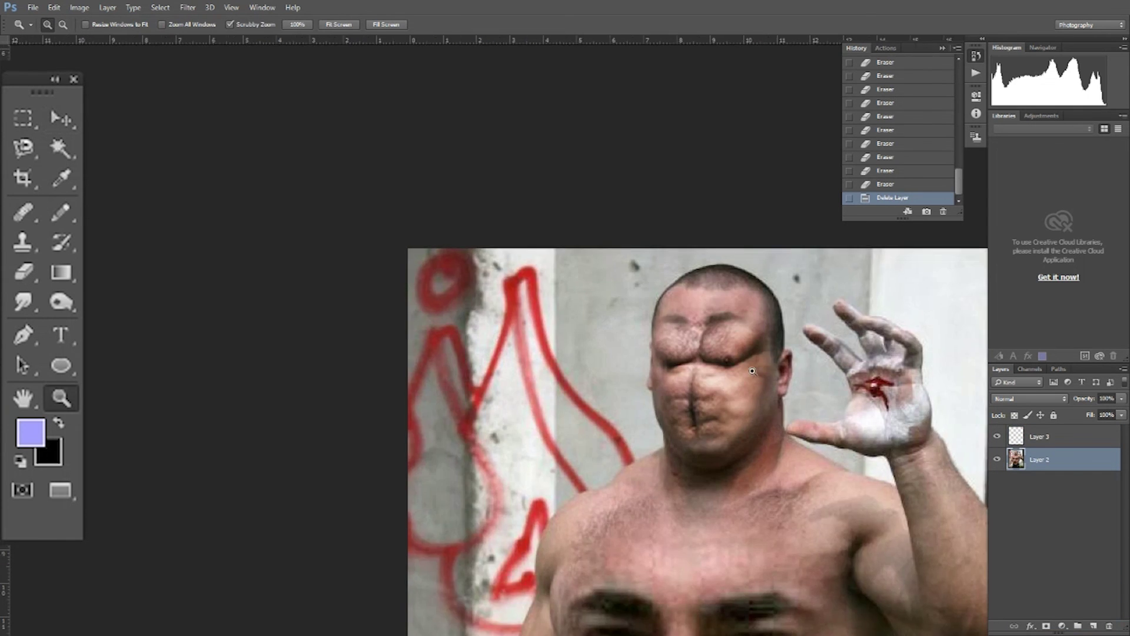
Scale the cloned eyebrows up to about 127% and reposition them above the chest creases on the head.
{"action": "left_click", "coordinate": [764, 392]}
{"action": "key", "text": "v"}
{"action": "left_click", "coordinate": [706, 283]}
{"action": "left_click_drag", "start_coordinate": [706, 282], "coordinate": [711, 289]}
{"action": "key", "text": "ctrl+t"}
{"action": "left_click_drag", "start_coordinate": [813, 242], "coordinate": [861, 241]}
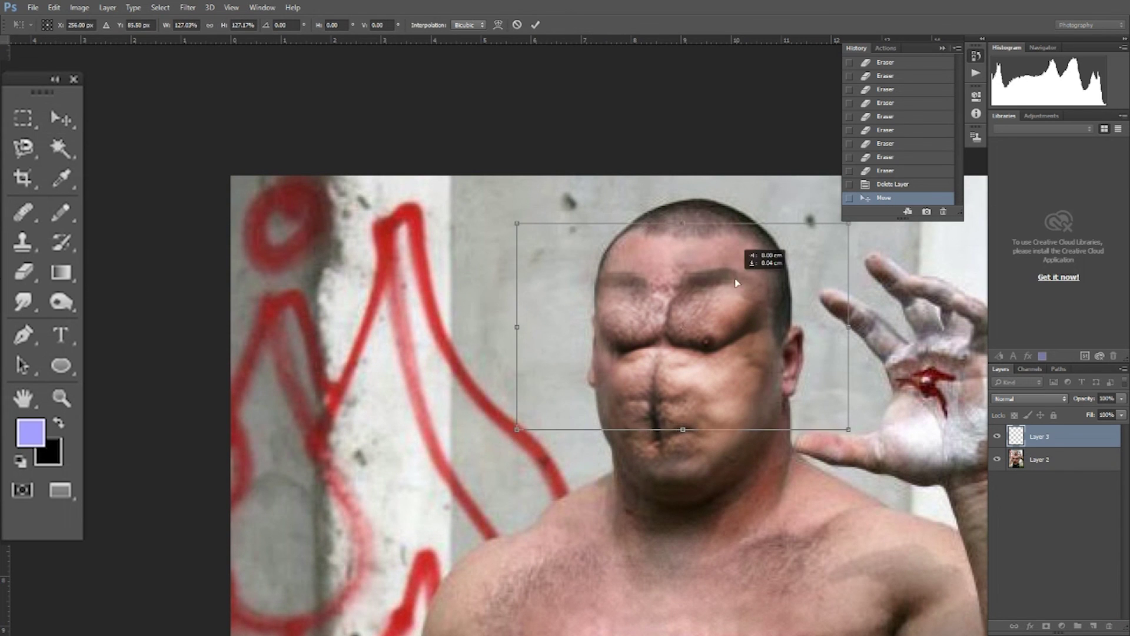
{"action": "left_click_drag", "start_coordinate": [734, 273], "coordinate": [735, 289]}
{"action": "key", "text": "Return"}
Blend the enlarged eyebrows into the forehead with the Eraser and check the whole finished figure.
{"action": "key", "text": "z"}
{"action": "scroll", "coordinate": [728, 380], "scroll_direction": "down", "scroll_amount": 5}
{"action": "scroll", "coordinate": [729, 379], "scroll_direction": "up", "scroll_amount": 4}
{"action": "scroll", "coordinate": [729, 380], "scroll_direction": "up", "scroll_amount": 1}
{"action": "key", "text": "e"}
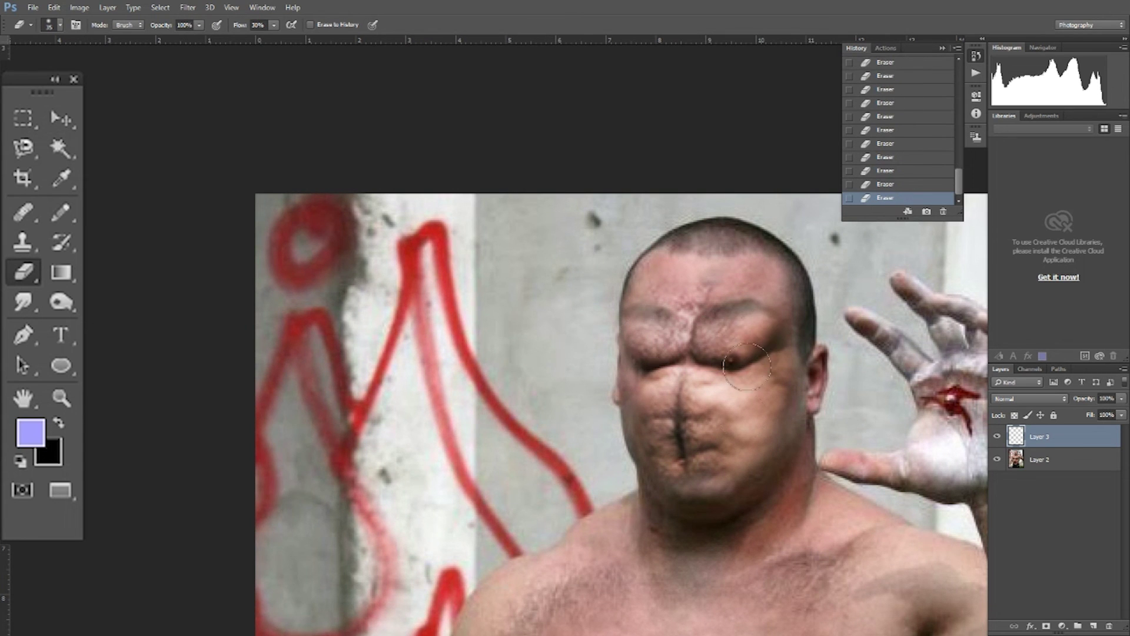
{"action": "key", "text": "z"}
{"action": "scroll", "coordinate": [772, 534], "scroll_direction": "down", "scroll_amount": 6}
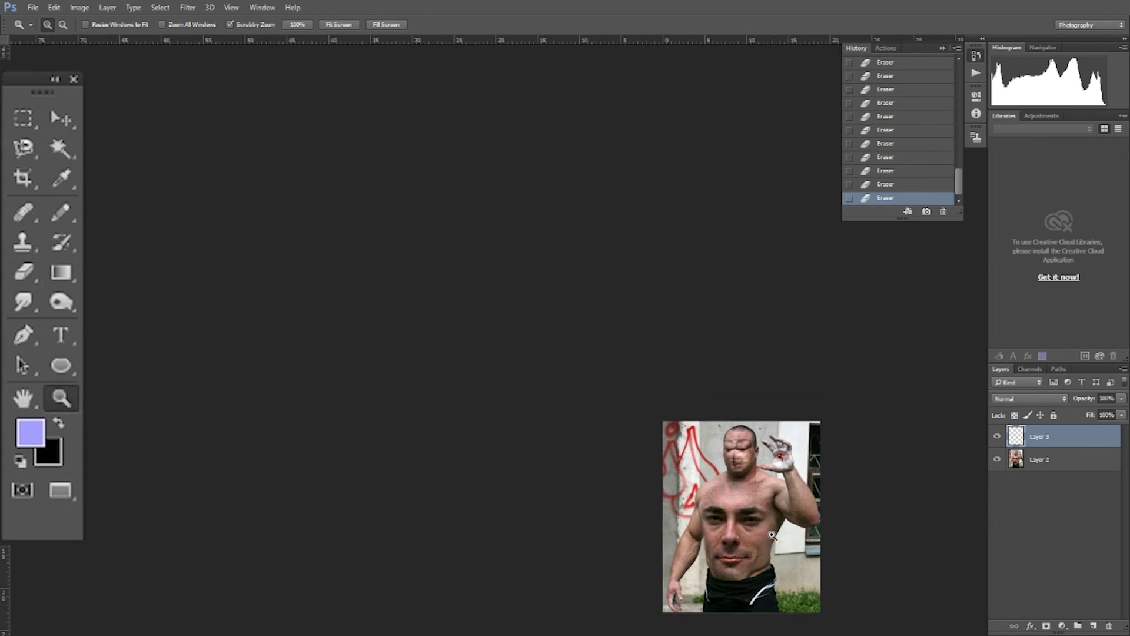
{"action": "scroll", "coordinate": [772, 534], "scroll_direction": "up", "scroll_amount": 2}
{"action": "left_click_drag", "start_coordinate": [772, 534], "coordinate": [700, 395]}
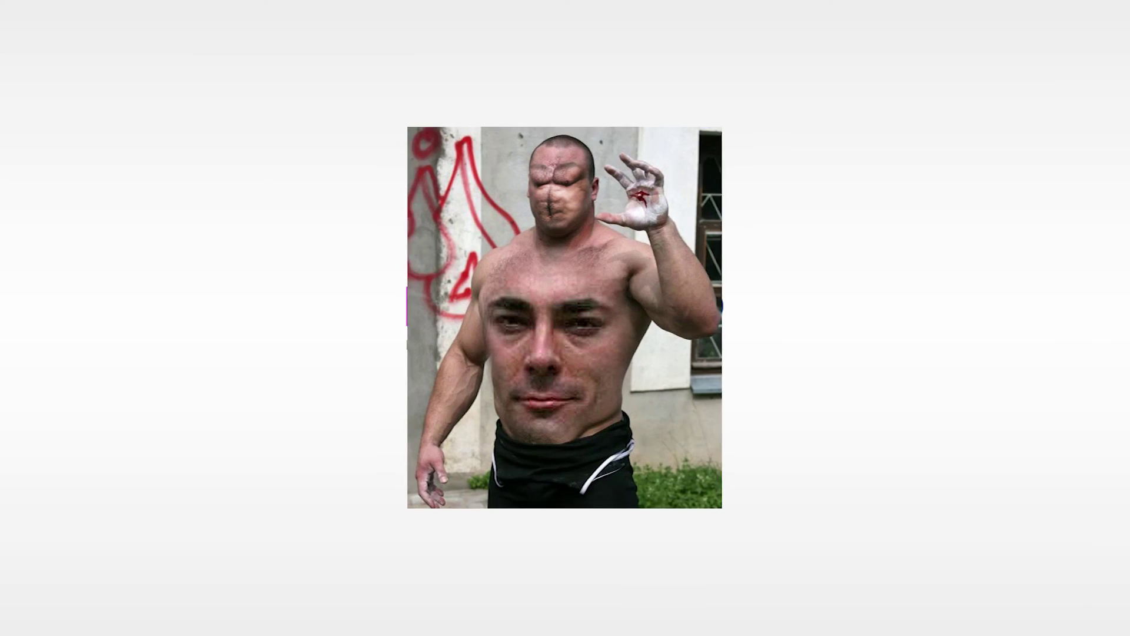